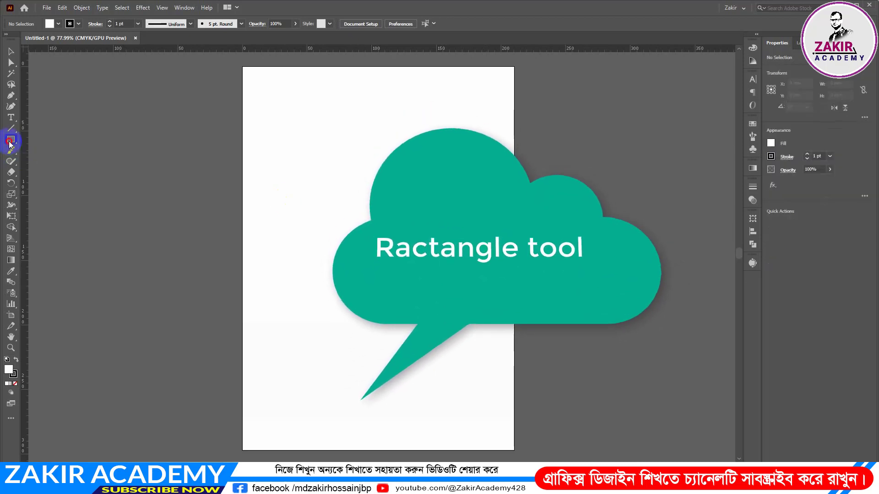
Tear off the Rectangle tool group as a floating toolbar and place it on the empty canvas beside the artboard
{"action": "left_click_drag", "start_coordinate": [11, 140], "coordinate": [63, 140]}
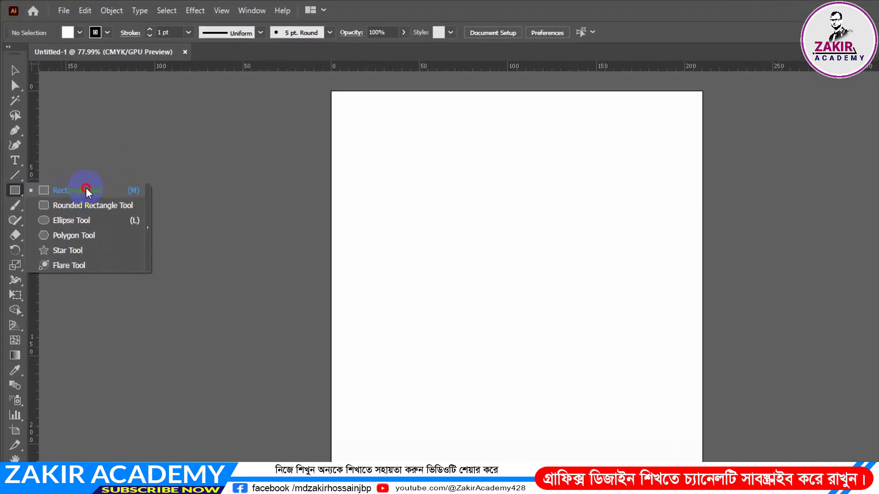
{"action": "left_click_drag", "start_coordinate": [87, 189], "coordinate": [92, 189]}
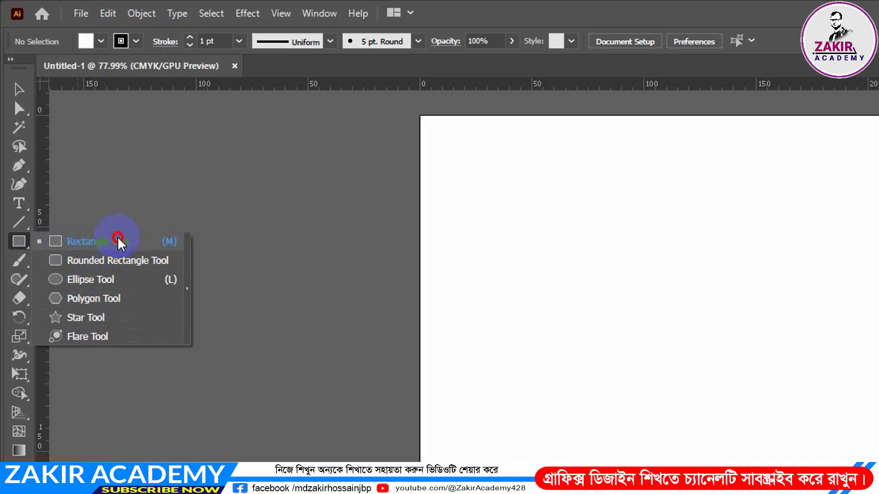
{"action": "left_click_drag", "start_coordinate": [119, 243], "coordinate": [125, 247]}
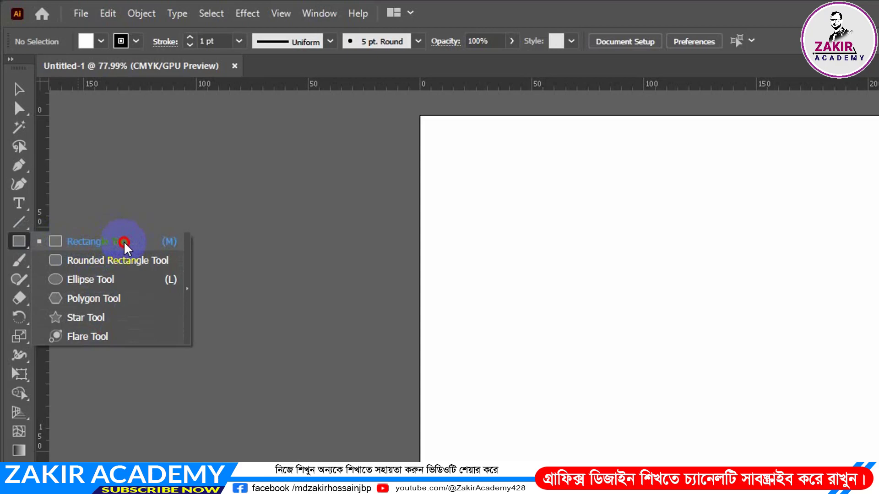
{"action": "left_click_drag", "start_coordinate": [124, 243], "coordinate": [186, 300]}
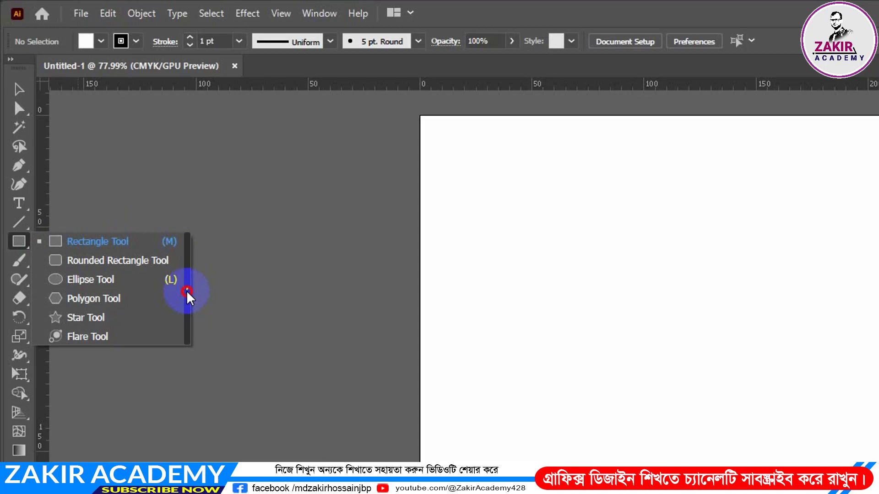
{"action": "left_click_drag", "start_coordinate": [186, 297], "coordinate": [185, 291]}
{"action": "left_click_drag", "start_coordinate": [114, 251], "coordinate": [266, 177]}
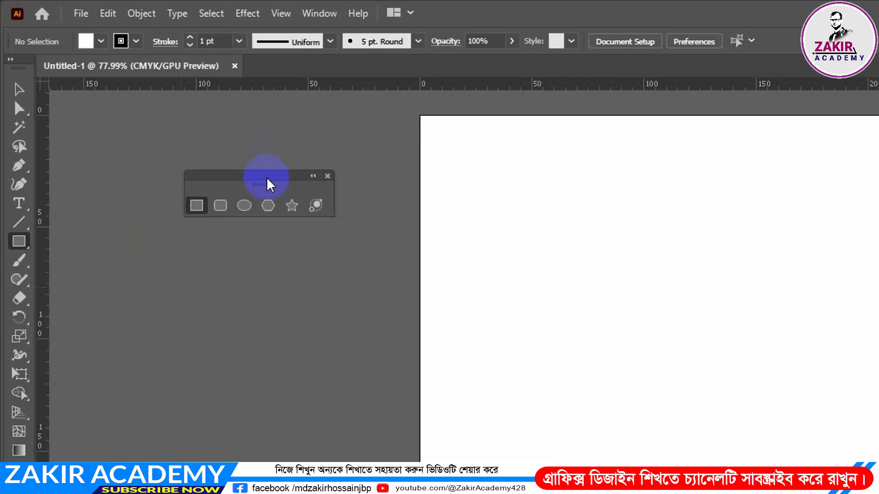
{"action": "left_click_drag", "start_coordinate": [268, 181], "coordinate": [223, 147]}
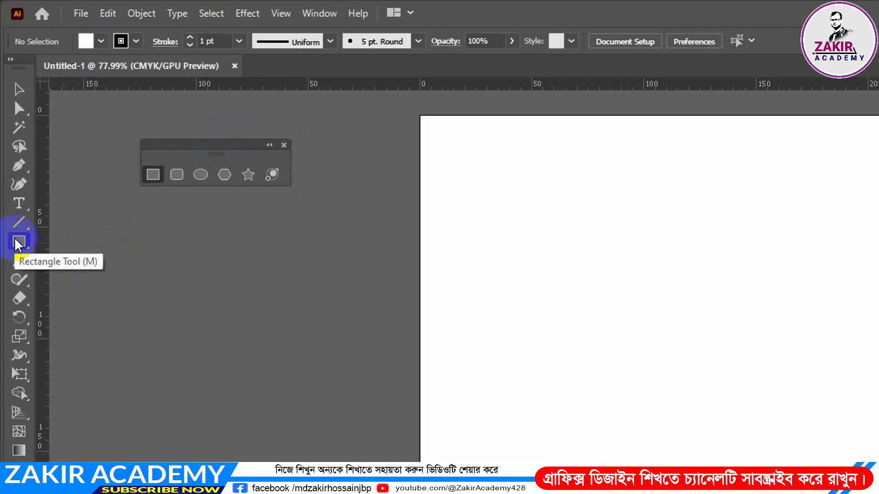
Draw a rectangle about 155 mm wide and 100 mm high across the middle of the artboard
{"action": "left_click", "coordinate": [154, 175]}
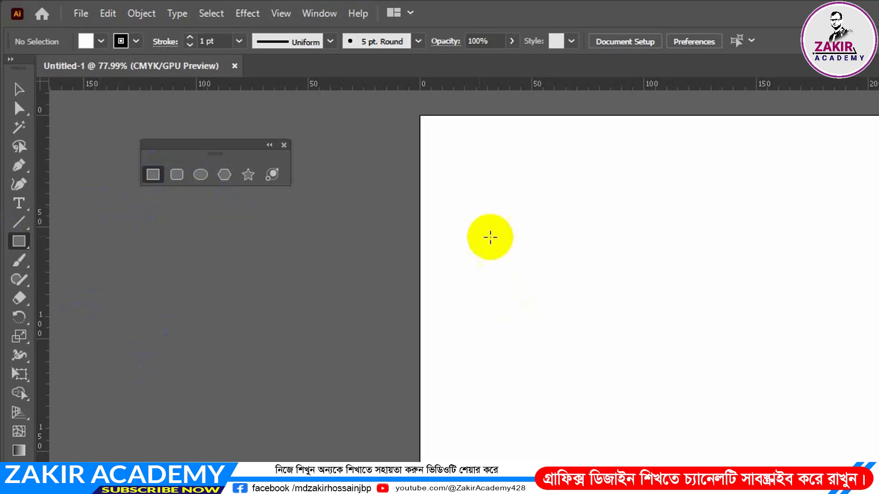
{"action": "left_click_drag", "start_coordinate": [460, 299], "coordinate": [800, 493]}
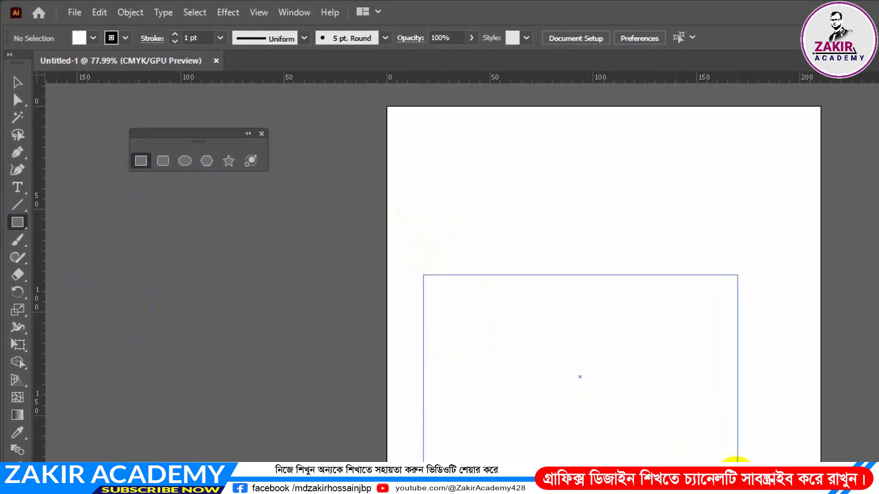
{"action": "left_click_drag", "start_coordinate": [737, 476], "coordinate": [744, 476]}
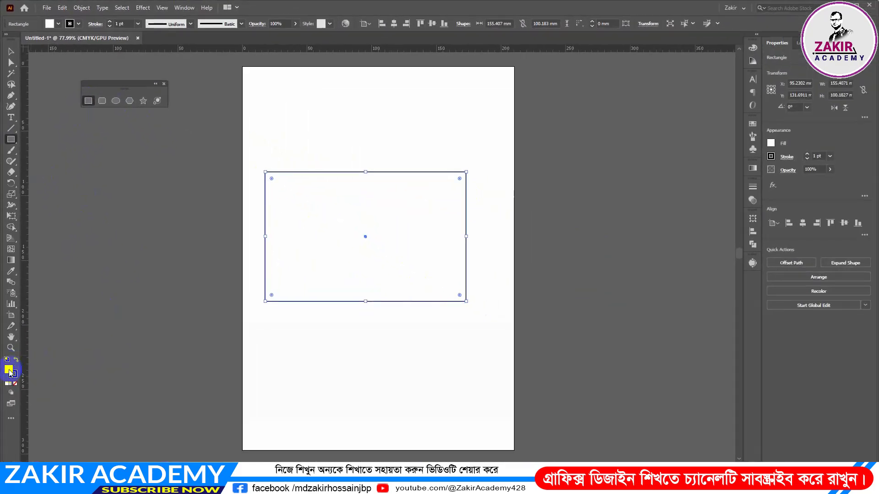
Fill the rectangle with dark red and remove its stroke
{"action": "double_click", "coordinate": [9, 372]}
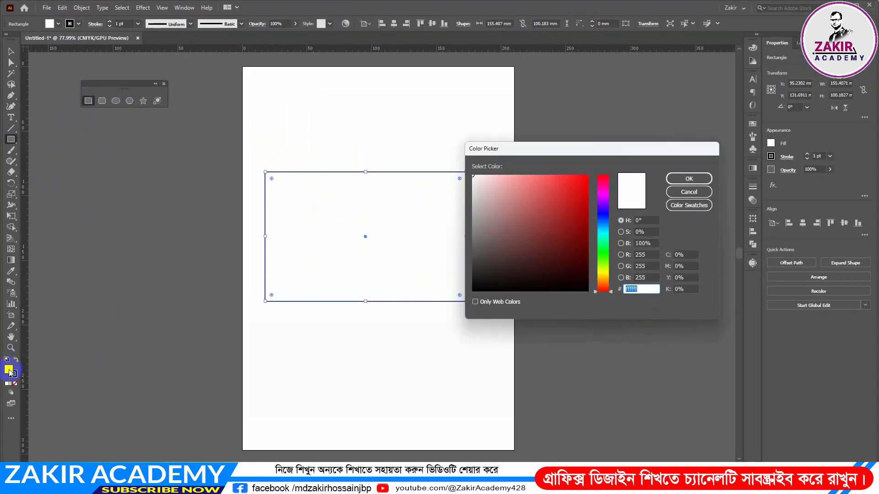
{"action": "left_click", "coordinate": [587, 195]}
{"action": "left_click", "coordinate": [587, 222]}
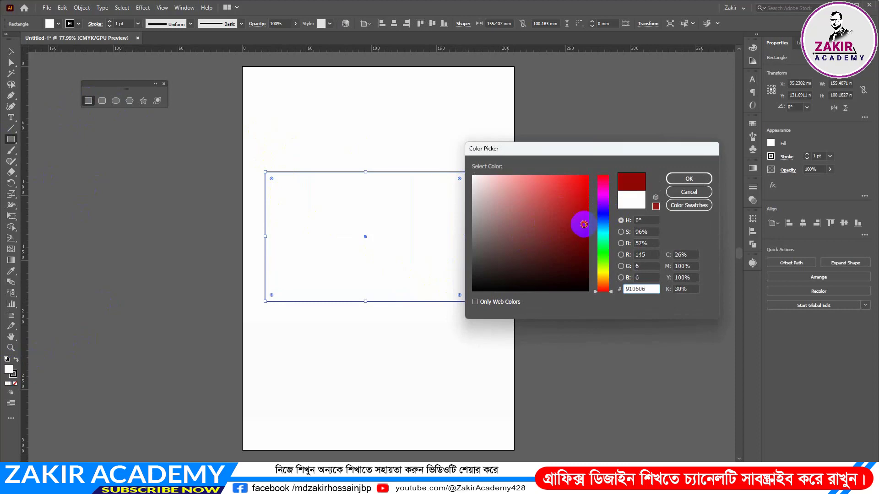
{"action": "left_click", "coordinate": [685, 180]}
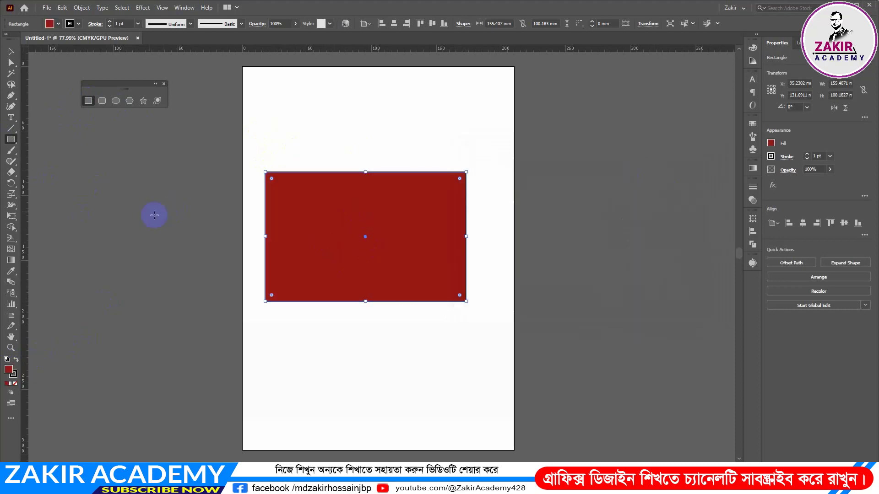
{"action": "left_click", "coordinate": [14, 377]}
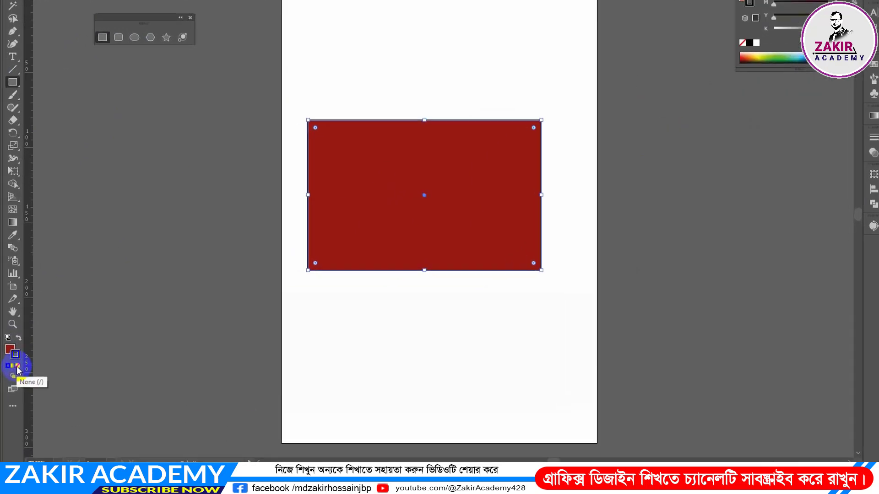
{"action": "left_click", "coordinate": [15, 384]}
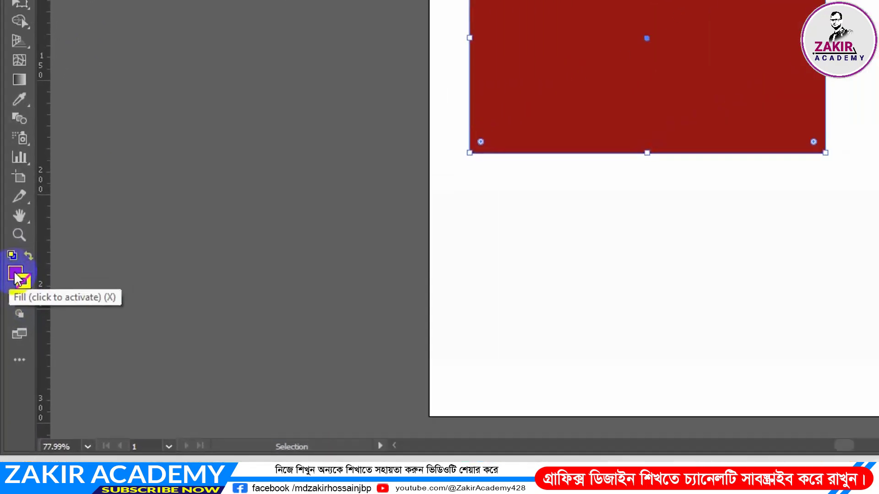
{"action": "left_click", "coordinate": [9, 370]}
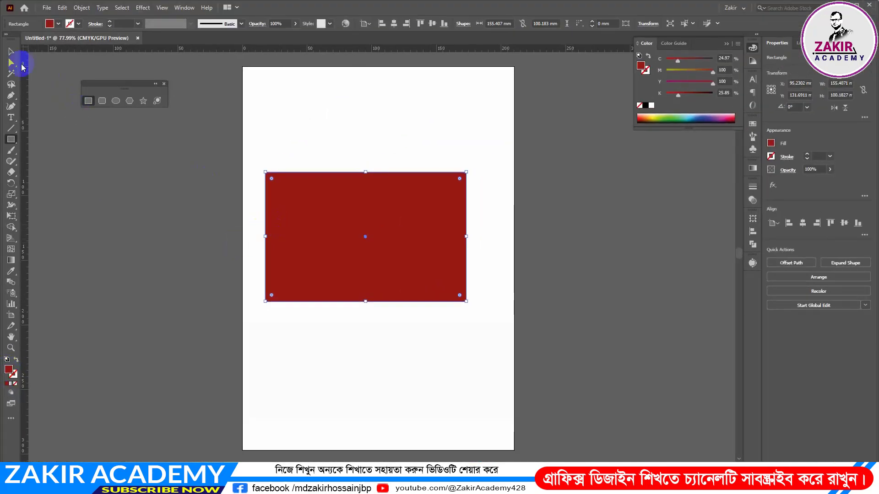
Move the rectangle slightly up and to the right on the artboard
{"action": "left_click", "coordinate": [10, 63]}
{"action": "left_click_drag", "start_coordinate": [349, 198], "coordinate": [377, 185]}
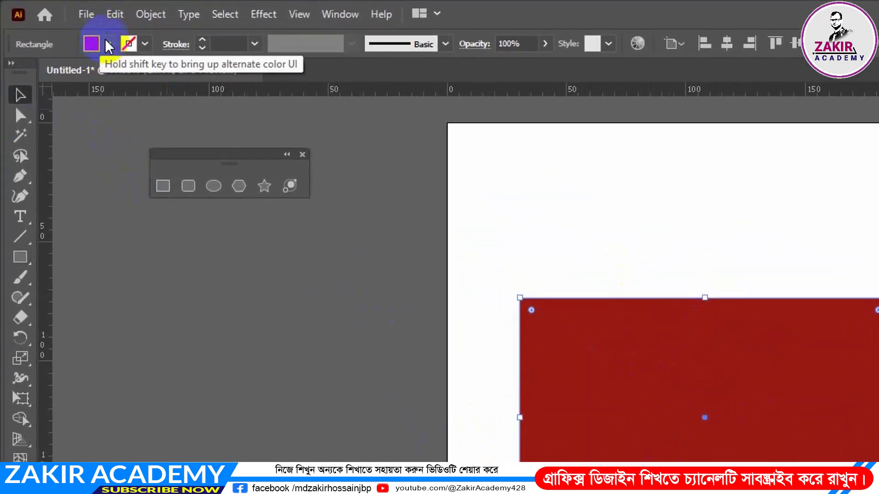
Set the rectangle's fill to the green swatch and its stroke to the red swatch
{"action": "left_click", "coordinate": [94, 46]}
{"action": "left_click", "coordinate": [81, 84]}
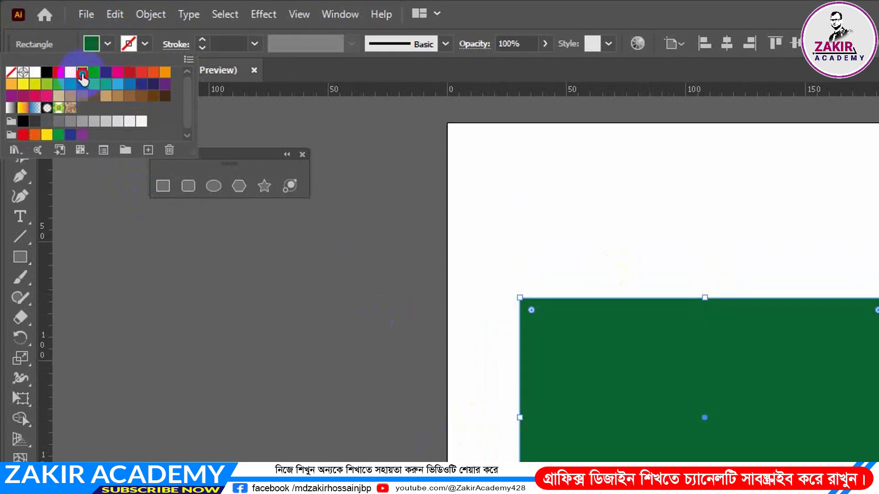
{"action": "left_click", "coordinate": [70, 84]}
{"action": "left_click", "coordinate": [143, 44]}
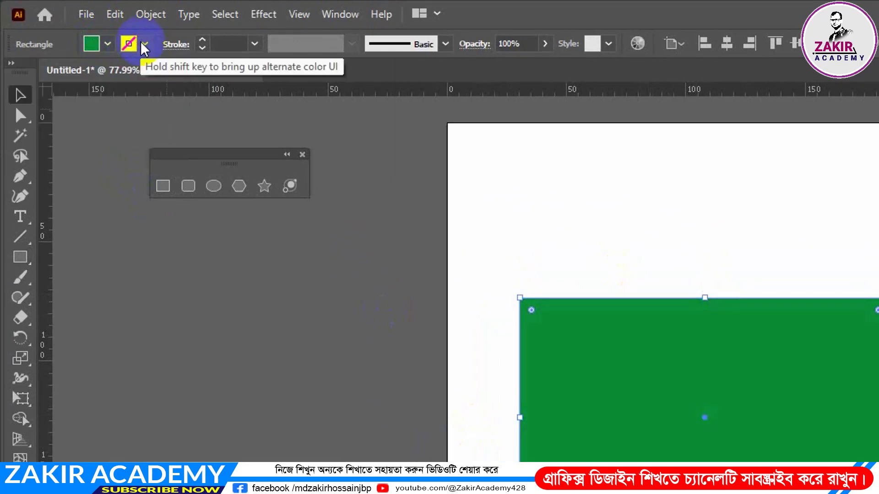
{"action": "left_click", "coordinate": [143, 44]}
{"action": "left_click", "coordinate": [60, 72]}
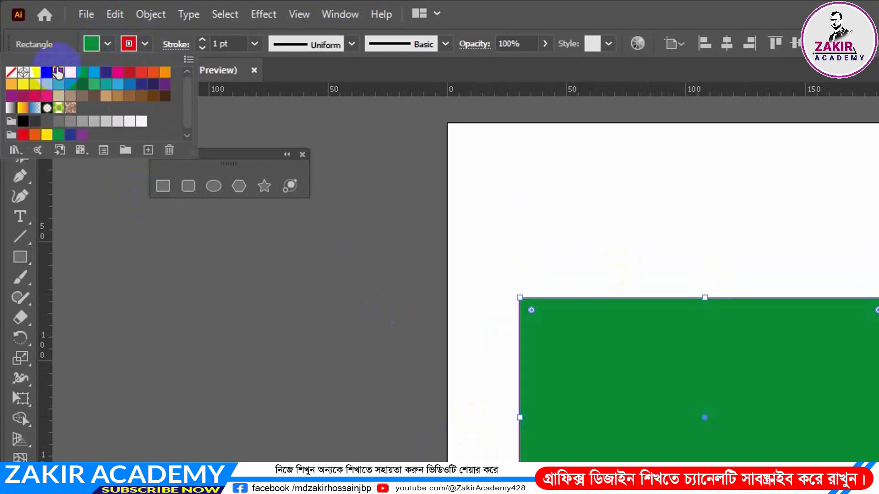
Thicken the rectangle's red stroke to 15 pt
{"action": "left_click", "coordinate": [238, 44]}
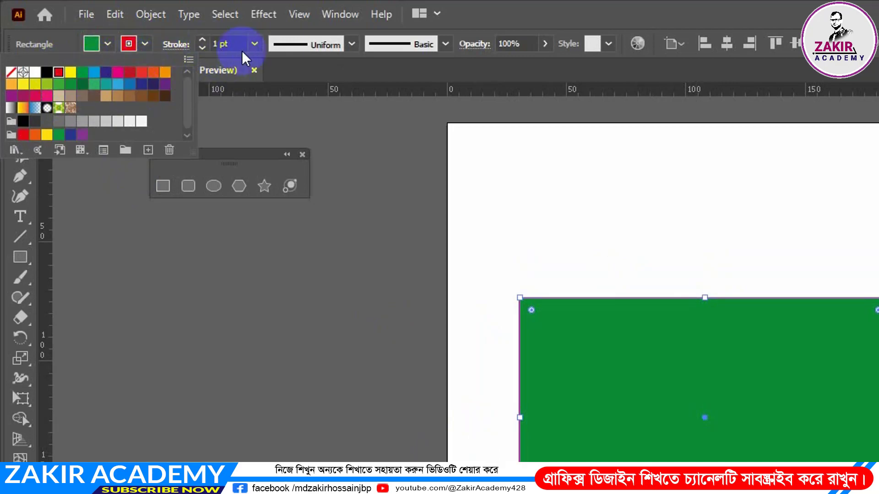
{"action": "type", "text": "3"}
{"action": "key", "text": "Return"}
{"action": "type", "text": "6"}
{"action": "key", "text": "Return"}
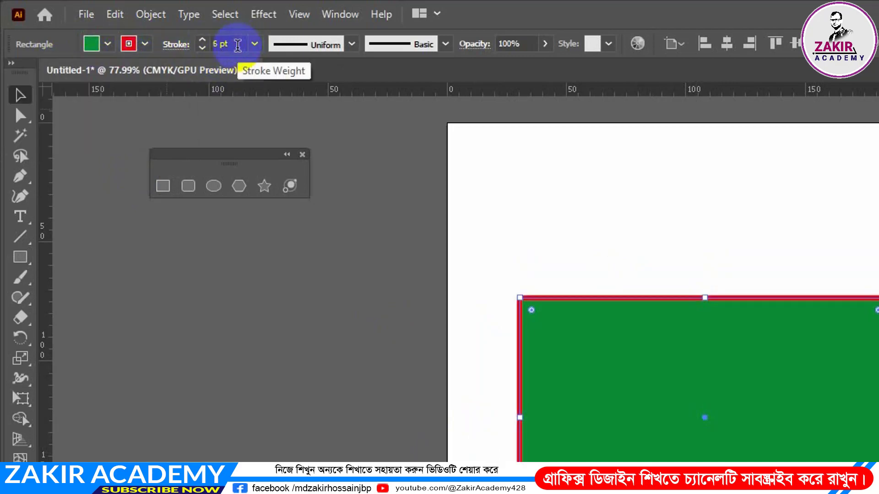
{"action": "key", "text": "Up"}
{"action": "key", "text": "Up"}
{"action": "key", "text": "Up"}
{"action": "key", "text": "Up"}
{"action": "key", "text": "Up"}
{"action": "key", "text": "Up"}
{"action": "key", "text": "Up"}
{"action": "key", "text": "Up"}
{"action": "key", "text": "Up"}
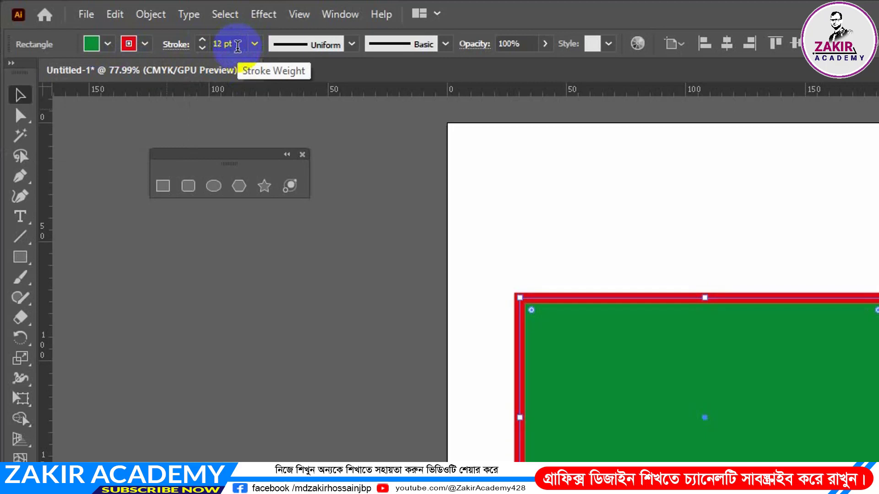
Try the triangular width profile on the stroke, and replace it with the teardrop-shaped profile
{"action": "left_click", "coordinate": [352, 45]}
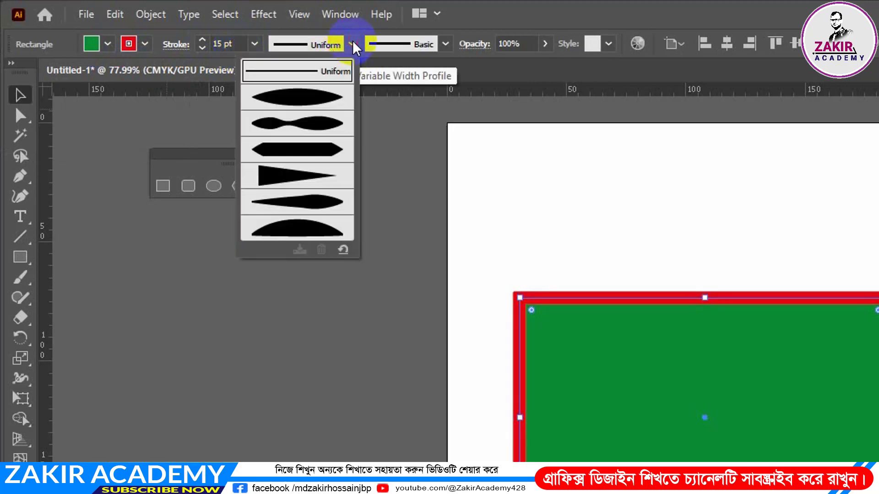
{"action": "left_click", "coordinate": [290, 180]}
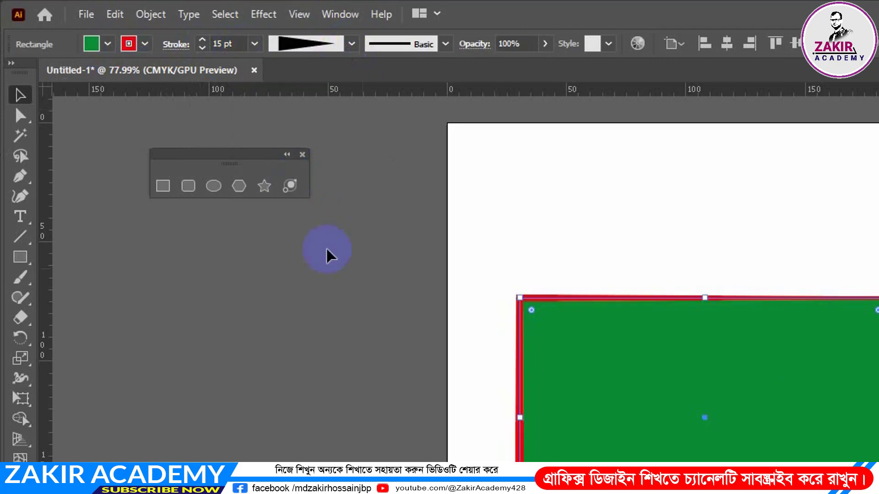
{"action": "left_click", "coordinate": [352, 45]}
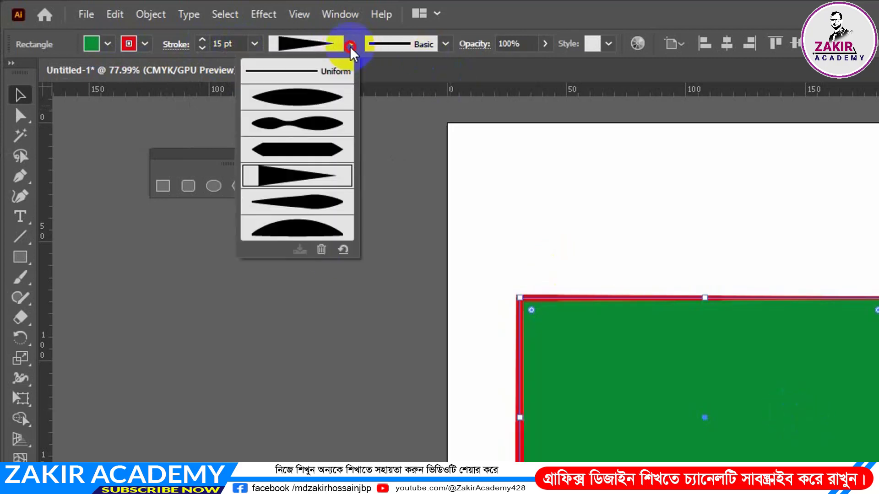
{"action": "left_click", "coordinate": [314, 206]}
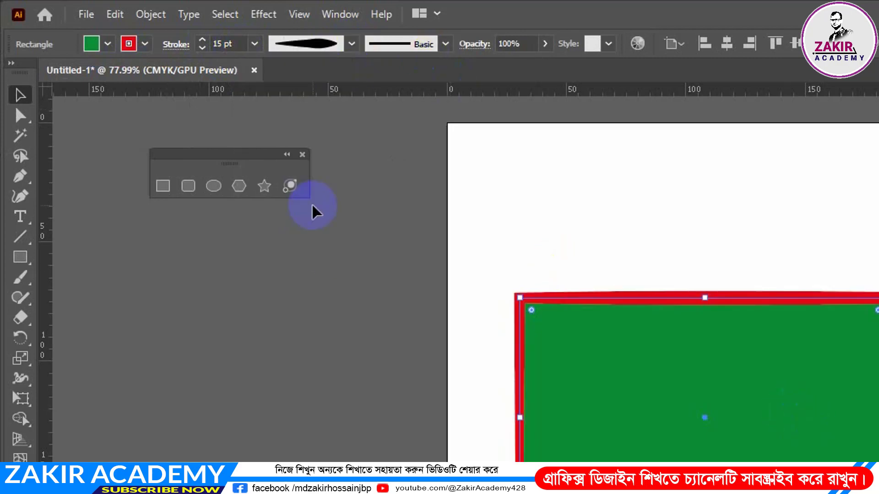
Apply the Charcoal - Feather brush to the rectangle's stroke
{"action": "left_click", "coordinate": [446, 44]}
{"action": "left_click_drag", "start_coordinate": [444, 73], "coordinate": [443, 113]}
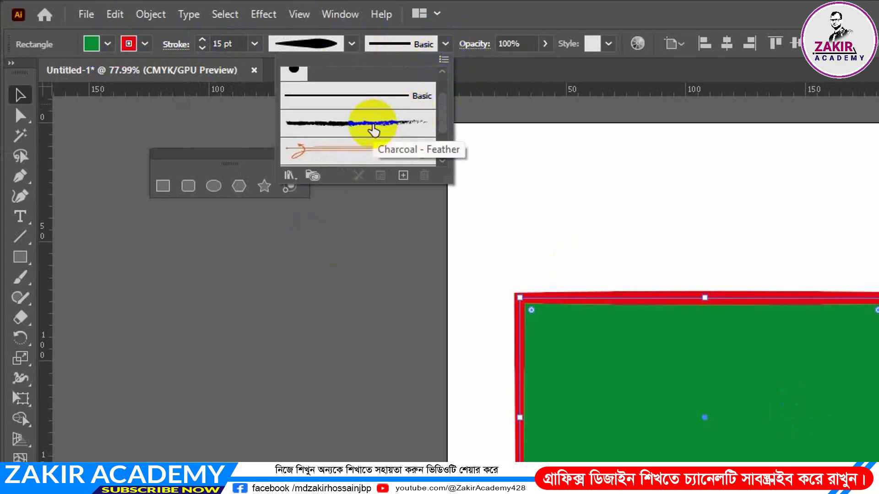
{"action": "left_click", "coordinate": [374, 130]}
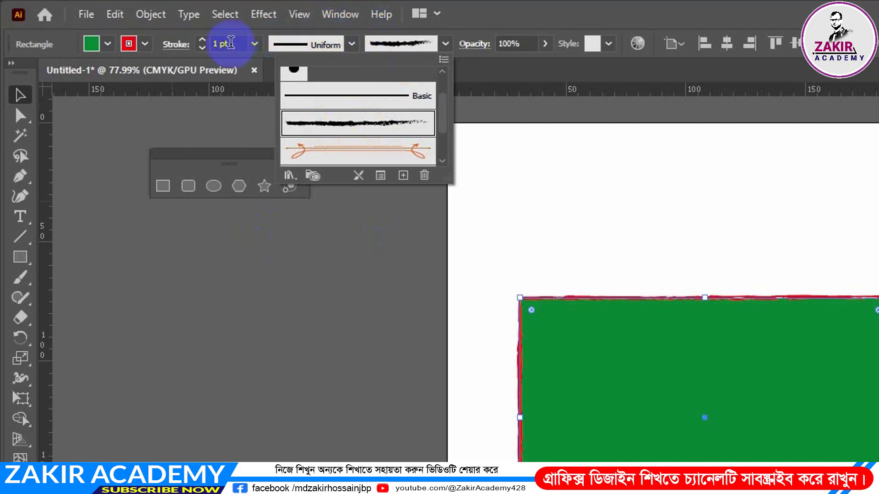
Try a 3 pt weight on the charcoal stroke and settle on 2 pt
{"action": "left_click", "coordinate": [230, 43]}
{"action": "double_click", "coordinate": [233, 43]}
{"action": "type", "text": "3"}
{"action": "key", "text": "Return"}
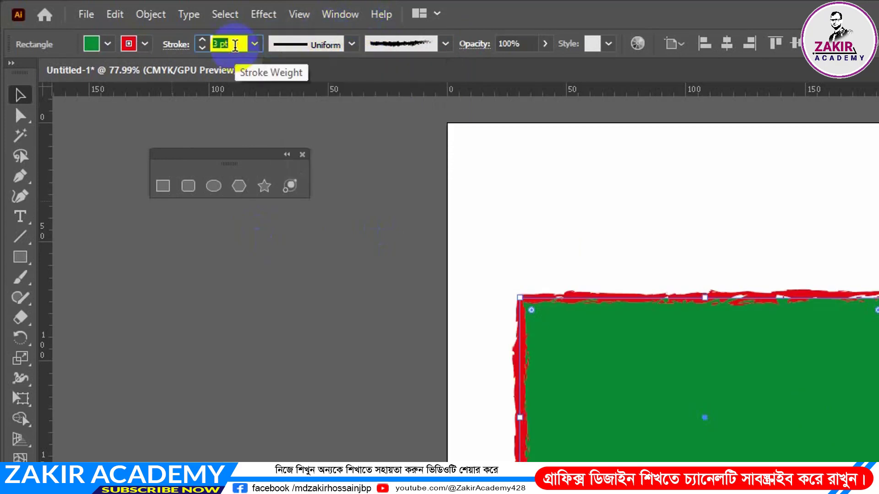
{"action": "type", "text": "2"}
{"action": "key", "text": "Return"}
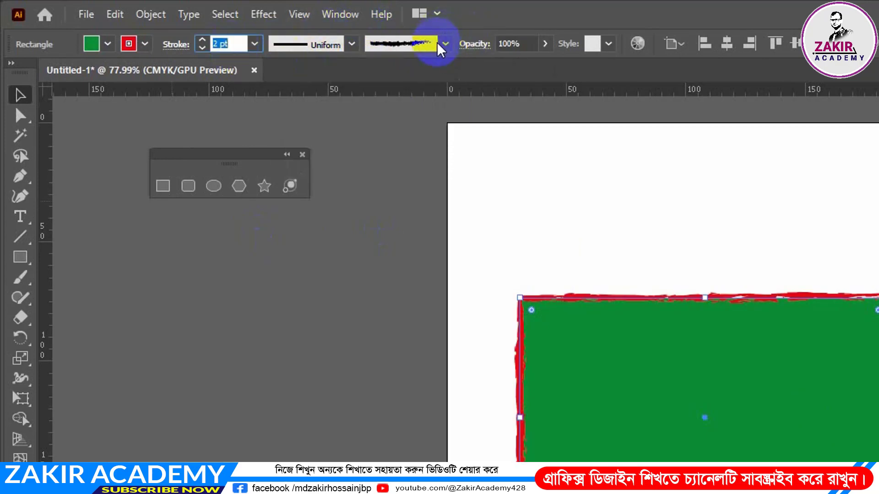
{"action": "left_click", "coordinate": [255, 44]}
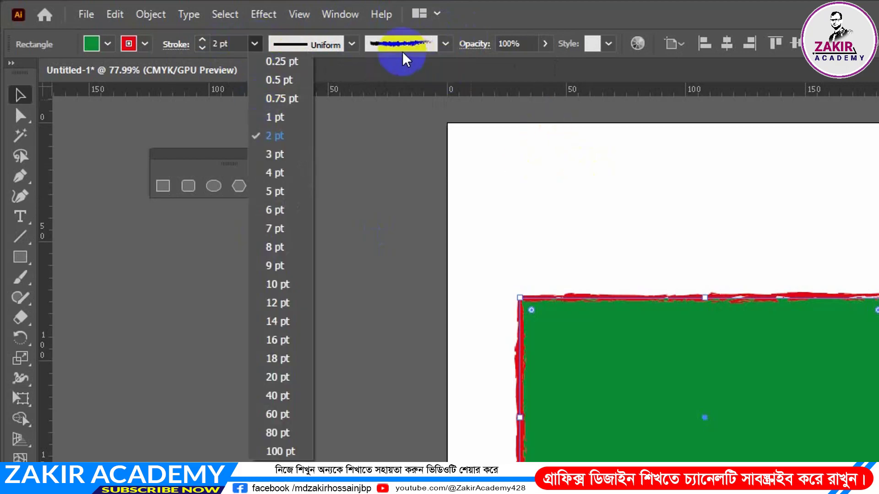
Try the rectangle at 10% and 35% opacity, and restore it to 100%
{"action": "left_click", "coordinate": [545, 45]}
{"action": "left_click", "coordinate": [544, 44]}
{"action": "left_click_drag", "start_coordinate": [541, 68], "coordinate": [483, 70]}
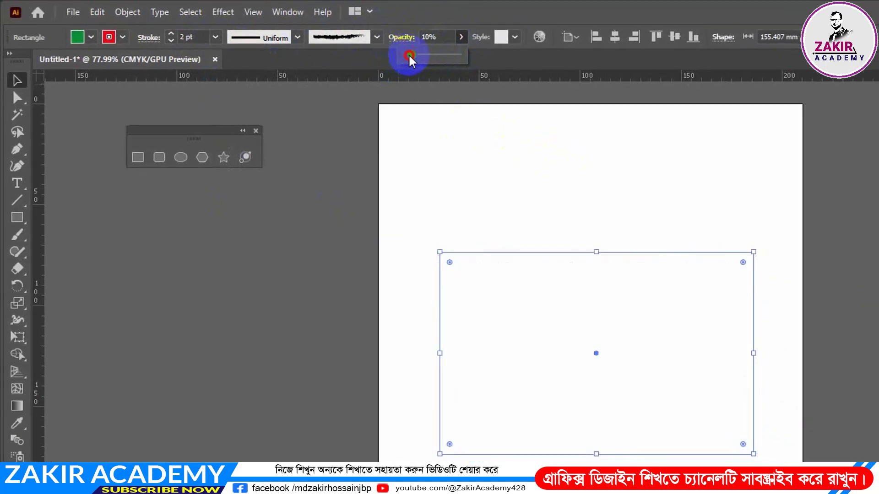
{"action": "mouse_move", "coordinate": [410, 55]}
{"action": "left_mouse_down"}
{"action": "mouse_move", "coordinate": [461, 56]}
{"action": "mouse_move", "coordinate": [418, 59]}
{"action": "mouse_move", "coordinate": [457, 59]}
{"action": "mouse_move", "coordinate": [425, 57]}
{"action": "left_mouse_up"}
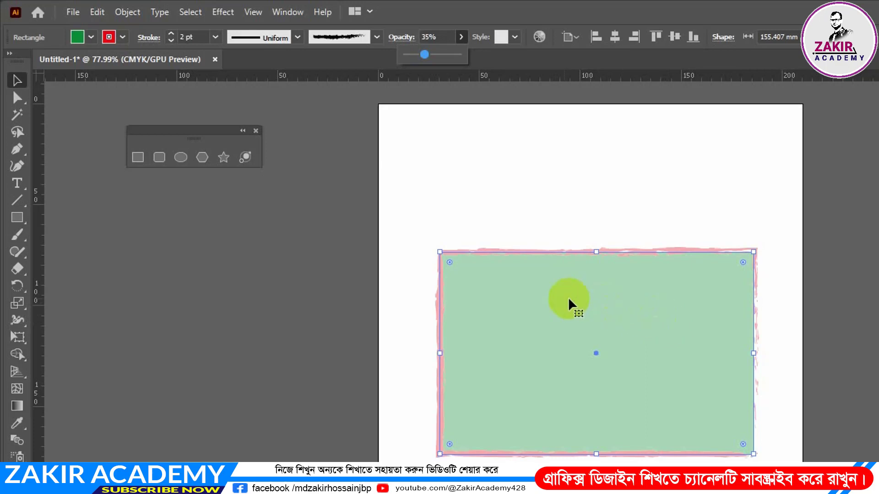
{"action": "left_click", "coordinate": [425, 55]}
{"action": "left_click_drag", "start_coordinate": [426, 55], "coordinate": [466, 57]}
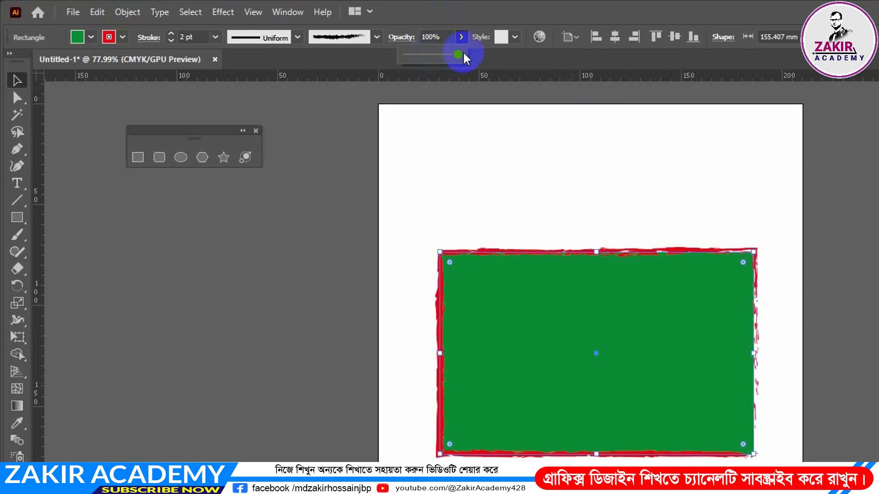
{"action": "left_click", "coordinate": [514, 37]}
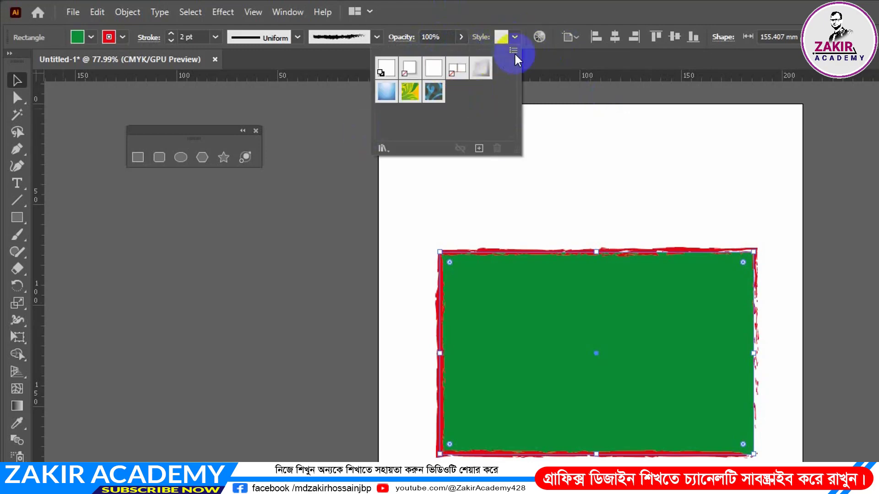
{"action": "left_click", "coordinate": [515, 38]}
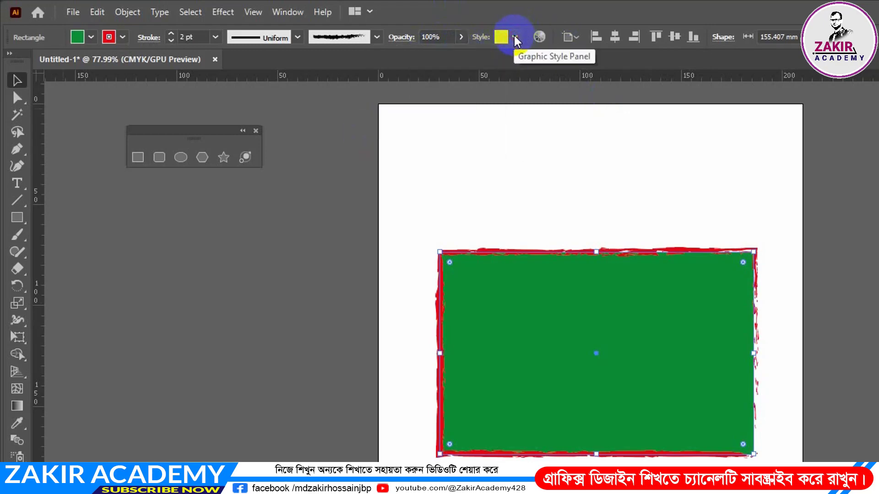
Recolor the rectangle's green fill to dark blue with Recolor Artwork, using a hue of 229°
{"action": "left_click", "coordinate": [539, 37]}
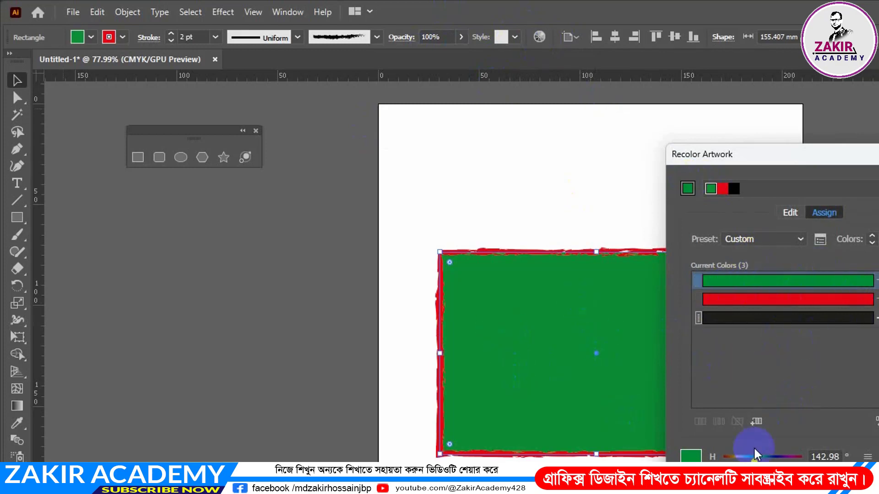
{"action": "mouse_move", "coordinate": [755, 455]}
{"action": "left_mouse_down"}
{"action": "mouse_move", "coordinate": [727, 455]}
{"action": "mouse_move", "coordinate": [762, 459]}
{"action": "left_mouse_up"}
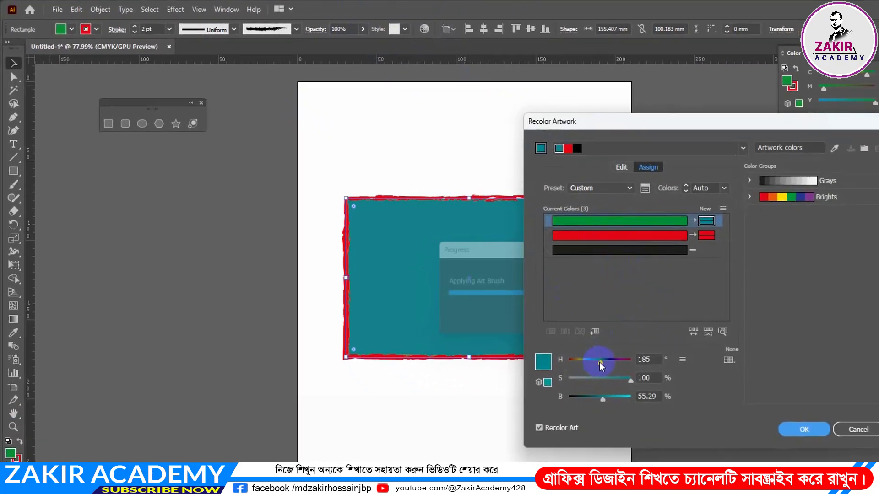
{"action": "left_click_drag", "start_coordinate": [600, 362], "coordinate": [571, 338]}
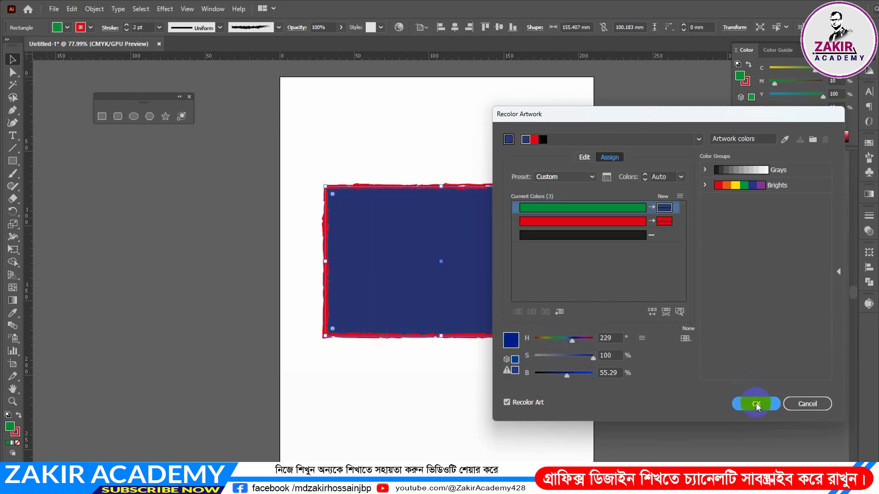
{"action": "left_click", "coordinate": [755, 404]}
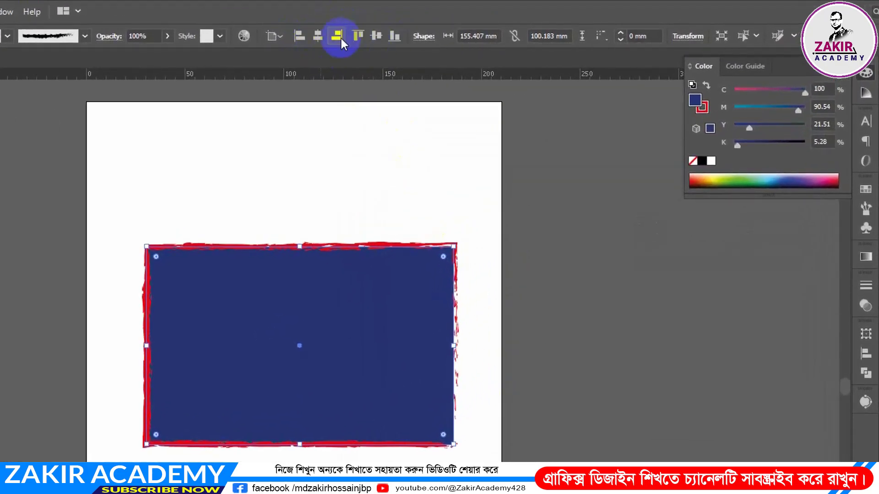
Try aligning the rectangle to the artboard's left edge, horizontal centre, right edge and top edge
{"action": "left_click", "coordinate": [299, 37]}
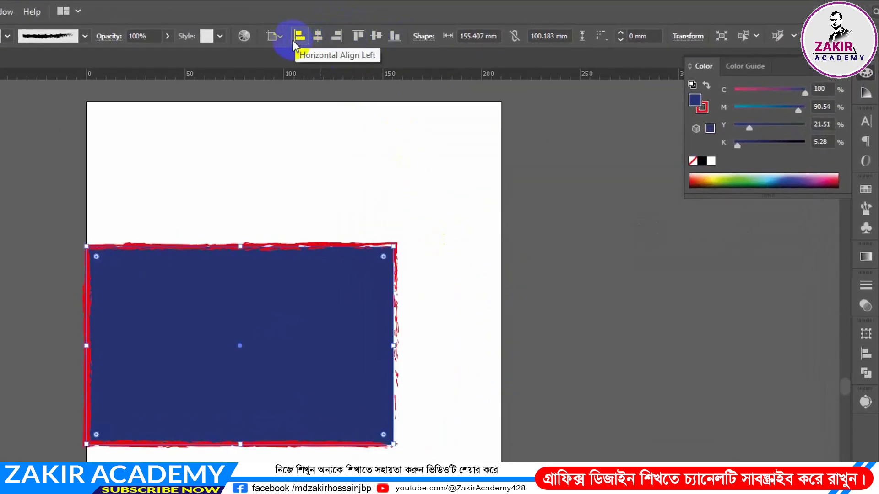
{"action": "left_click", "coordinate": [275, 35]}
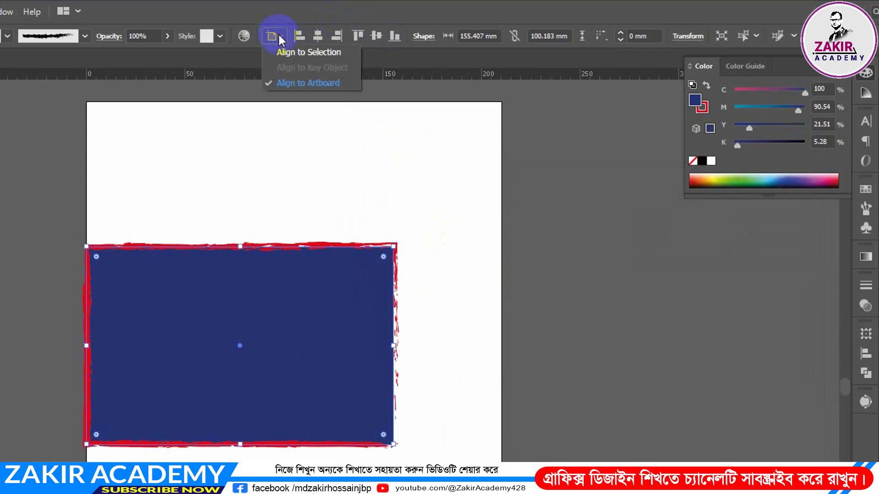
{"action": "left_click", "coordinate": [294, 83]}
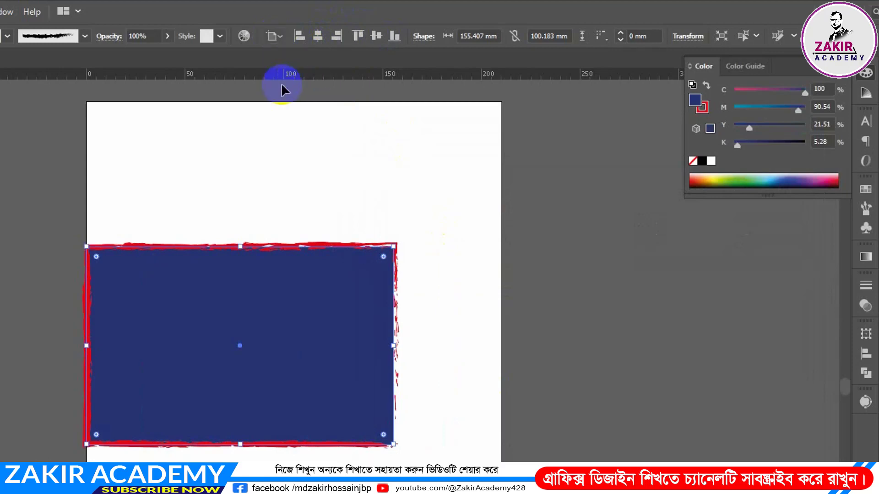
{"action": "left_click", "coordinate": [318, 37]}
{"action": "left_click", "coordinate": [345, 37]}
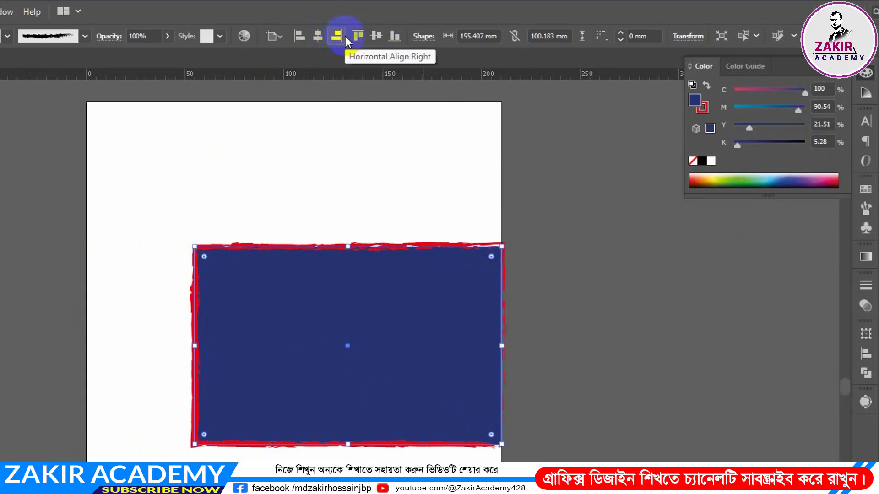
{"action": "left_click", "coordinate": [356, 37]}
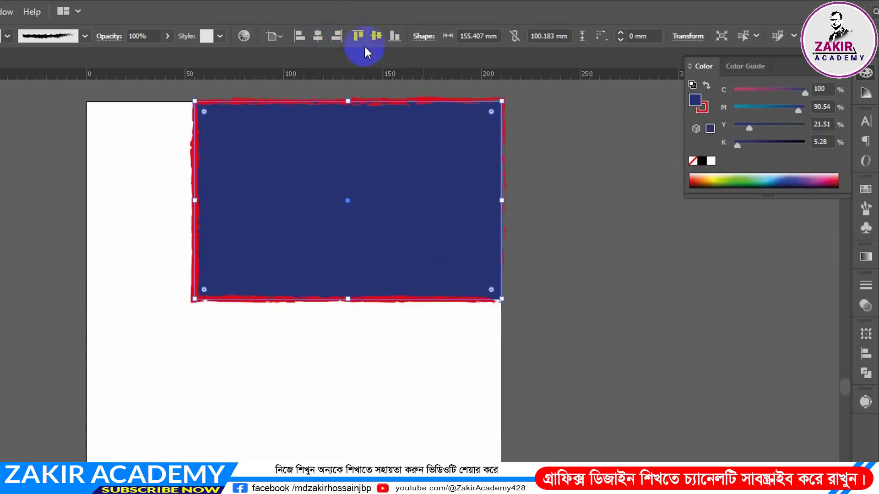
Center the rectangle horizontally and vertically on the artboard
{"action": "left_click", "coordinate": [317, 38]}
{"action": "left_click", "coordinate": [375, 37]}
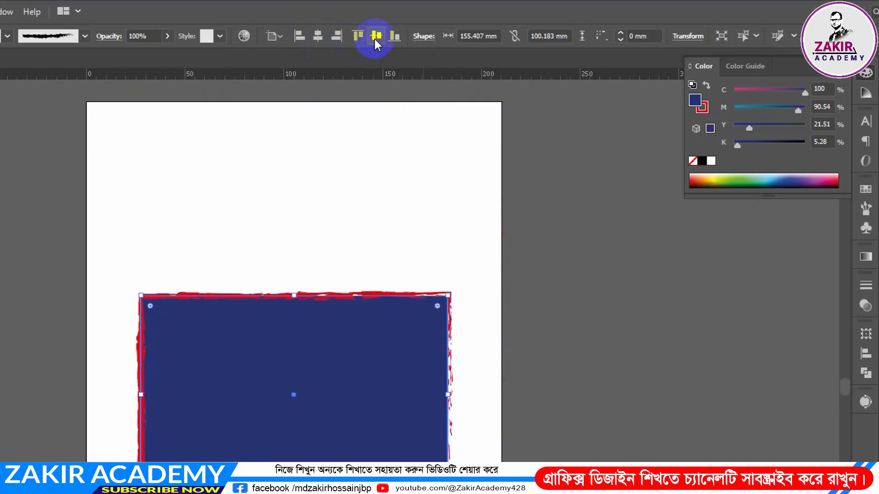
Try a rectangle width of 152 mm, and settle on 156 mm wide by 101 mm high
{"action": "double_click", "coordinate": [478, 36]}
{"action": "type", "text": "152"}
{"action": "key", "text": "Return"}
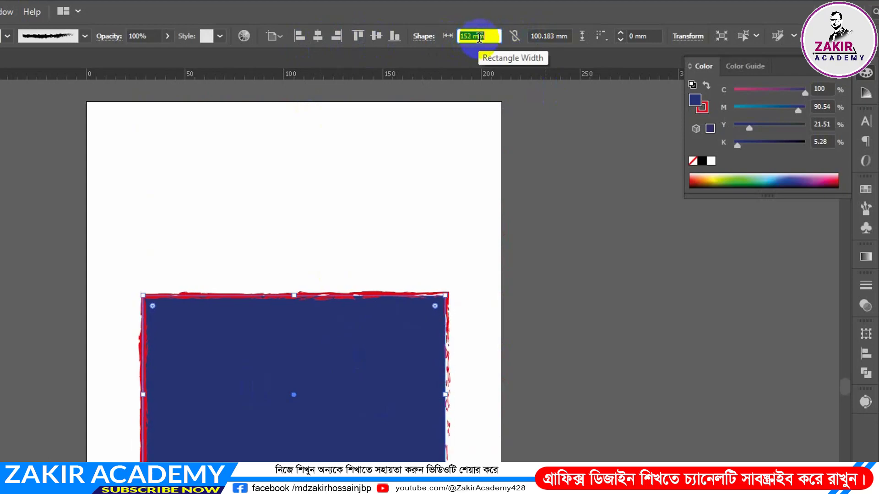
{"action": "type", "text": "156"}
{"action": "key", "text": "Return"}
{"action": "double_click", "coordinate": [549, 36]}
{"action": "type", "text": "100"}
{"action": "key", "text": "Return"}
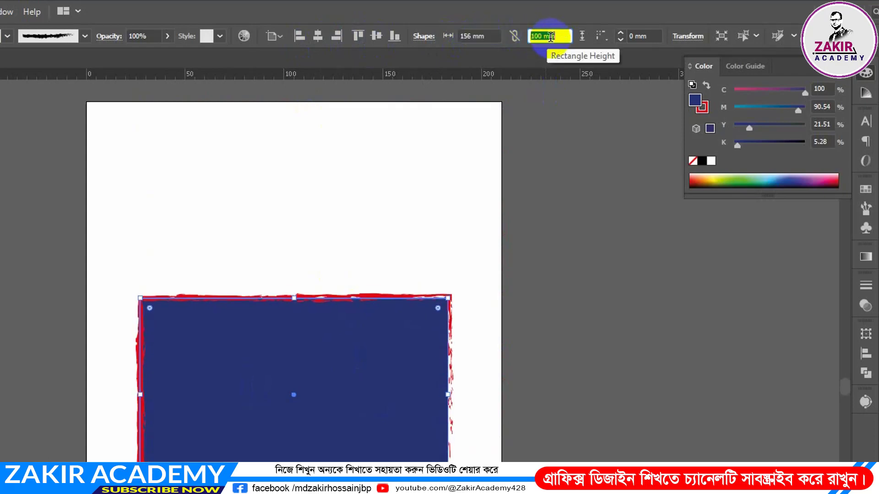
{"action": "key", "text": "Up"}
Enlarge the rectangle to 174 mm wide with its proportions constrained, and shift it slightly up and to the right
{"action": "left_click", "coordinate": [514, 37]}
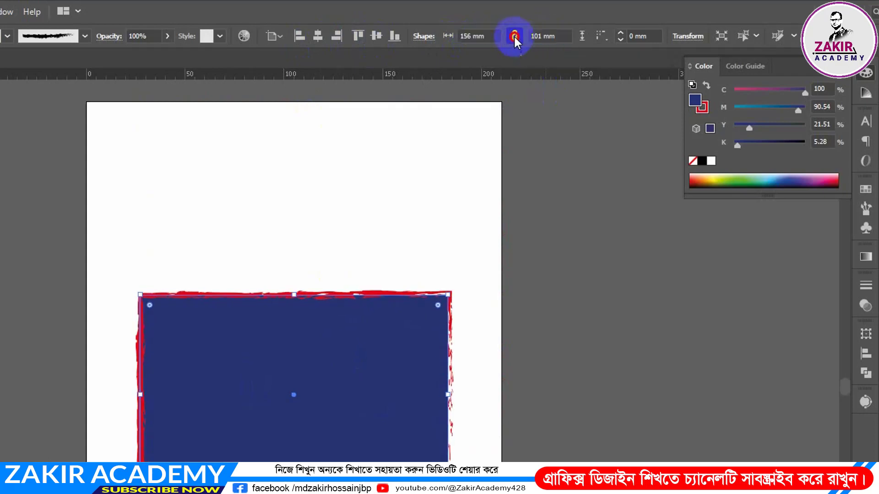
{"action": "left_click", "coordinate": [473, 34]}
{"action": "key", "text": "Up"}
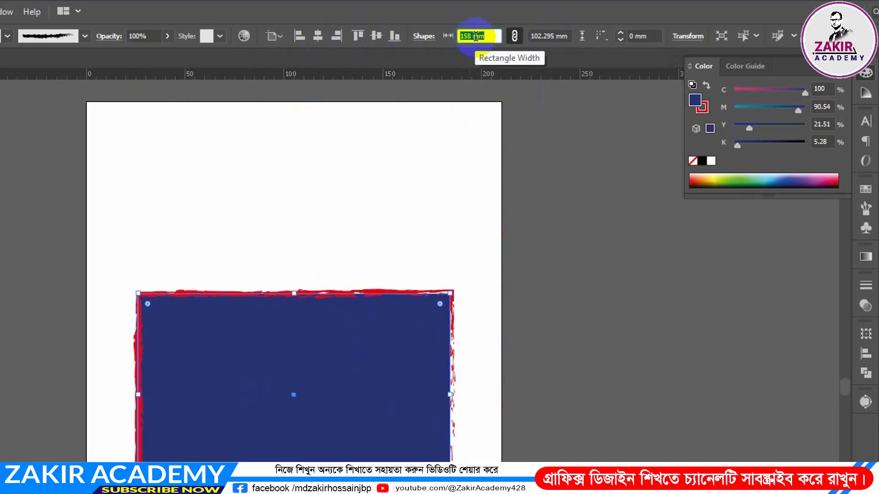
{"action": "key", "text": "Up"}
{"action": "key", "text": "Up"}
{"action": "key", "text": "Up"}
{"action": "key", "text": "Up"}
{"action": "key", "text": "Up"}
{"action": "key", "text": "Up"}
{"action": "key", "text": "Up"}
{"action": "key", "text": "Up"}
{"action": "key", "text": "Up"}
{"action": "key", "text": "Up"}
{"action": "key", "text": "Up"}
{"action": "key", "text": "Up"}
{"action": "key", "text": "Up"}
{"action": "key", "text": "Up"}
{"action": "key", "text": "Up"}
{"action": "key", "text": "Up"}
{"action": "key", "text": "Up"}
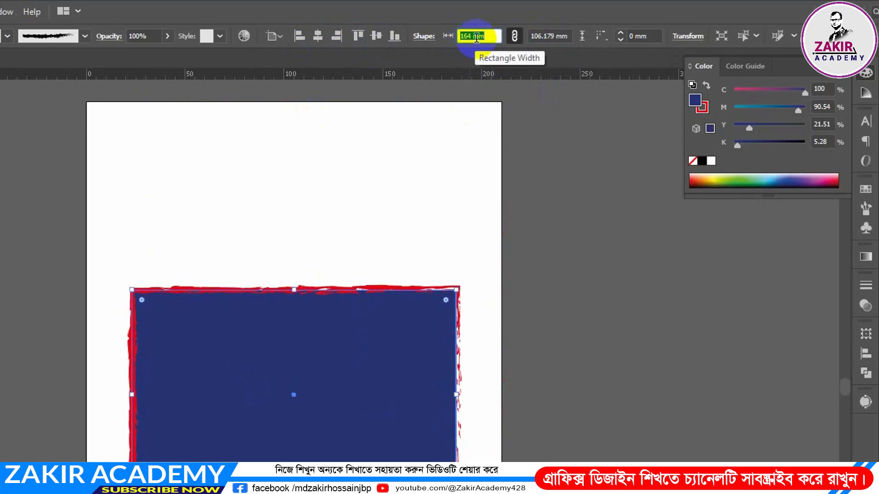
{"action": "left_click", "coordinate": [516, 36]}
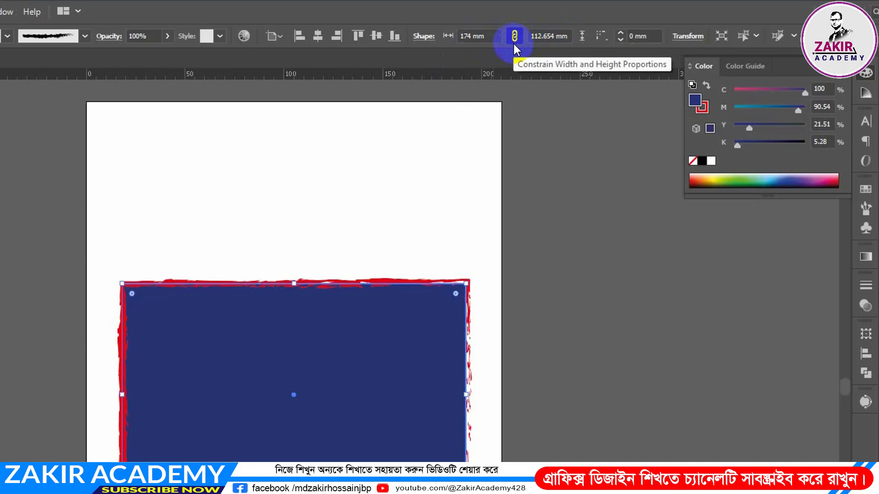
{"action": "left_click_drag", "start_coordinate": [343, 366], "coordinate": [346, 344]}
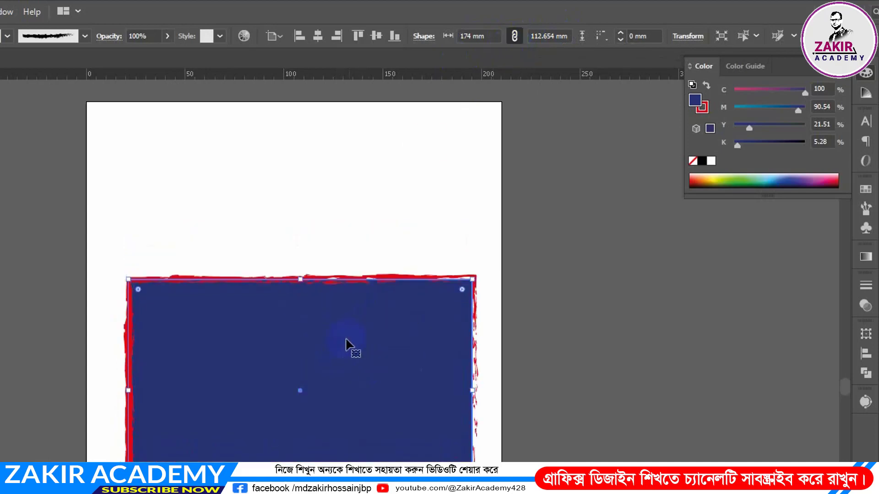
Switch the ruler units to inches and set the rectangle's width to 7.375 in
{"action": "right_click", "coordinate": [436, 76]}
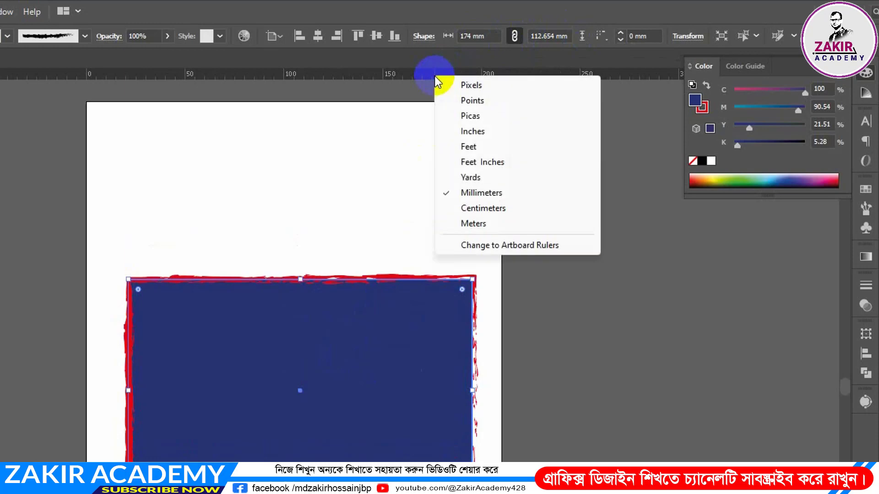
{"action": "left_click", "coordinate": [472, 131]}
{"action": "double_click", "coordinate": [476, 36]}
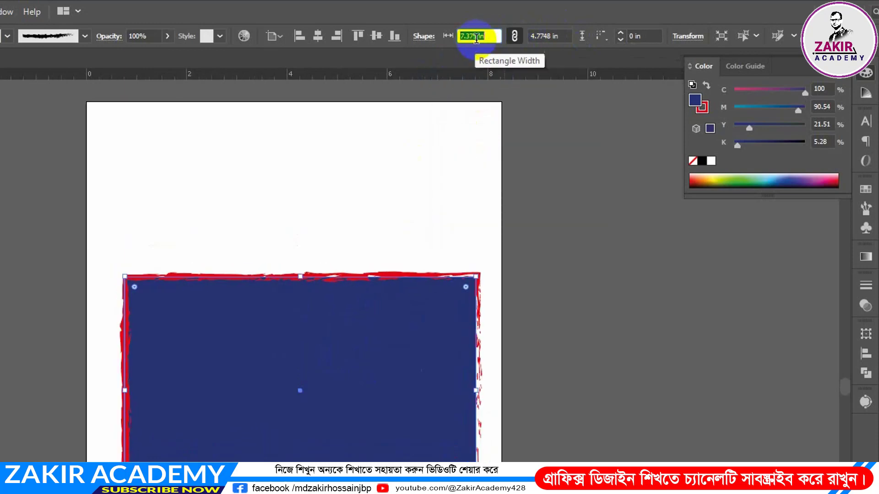
{"action": "key", "text": "Return"}
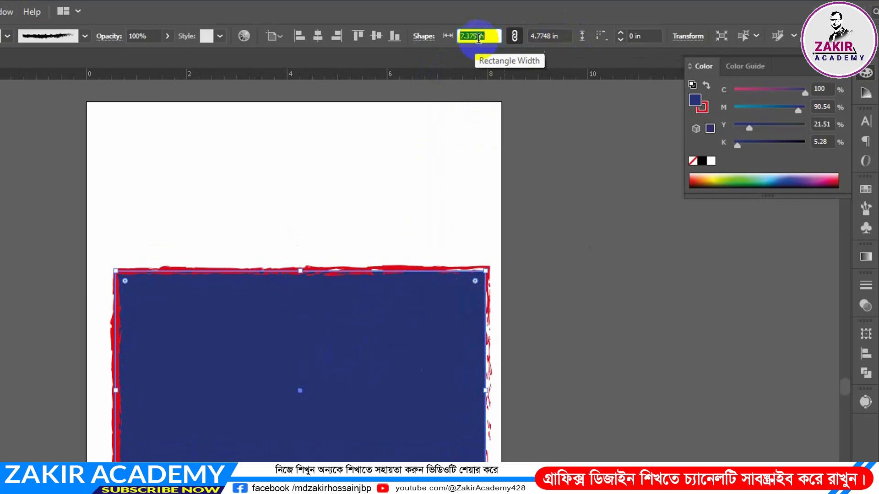
Round the rectangle's corners with a 0.25 in radius and remove its red stroke
{"action": "left_click", "coordinate": [620, 33]}
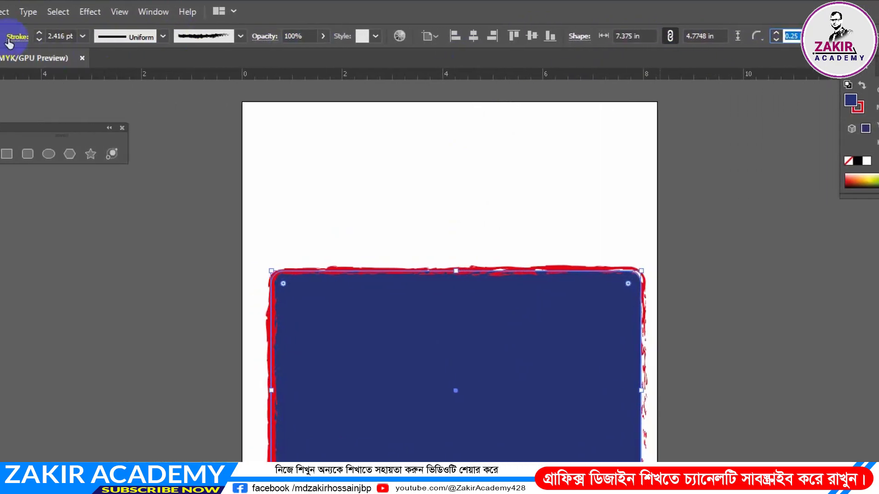
{"action": "left_click", "coordinate": [66, 37]}
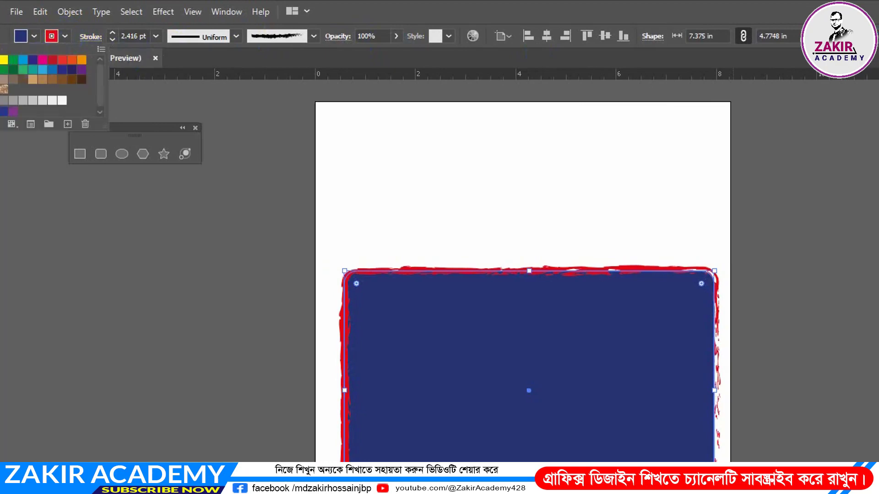
{"action": "left_click", "coordinate": [2, 60]}
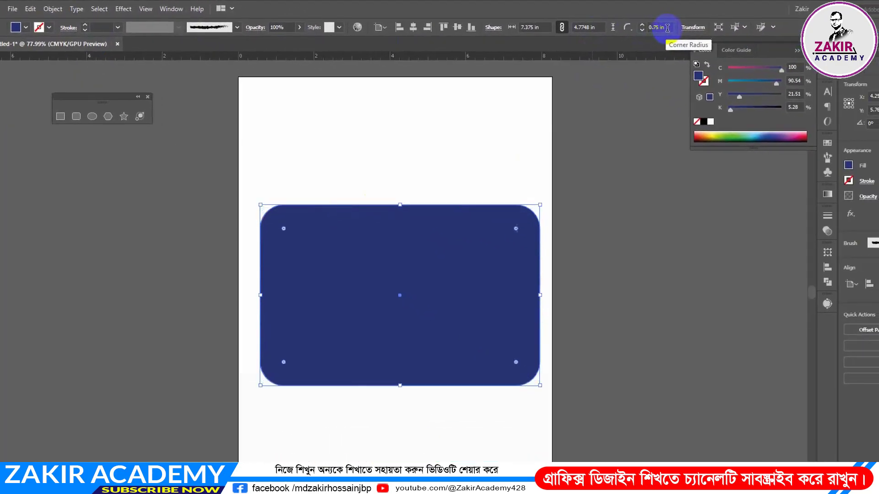
Try corner radii of 2 in and 0.5 in on the rectangle, and settle on 0.75 in
{"action": "scroll", "coordinate": [664, 28], "scroll_direction": "up", "scroll_amount": 8}
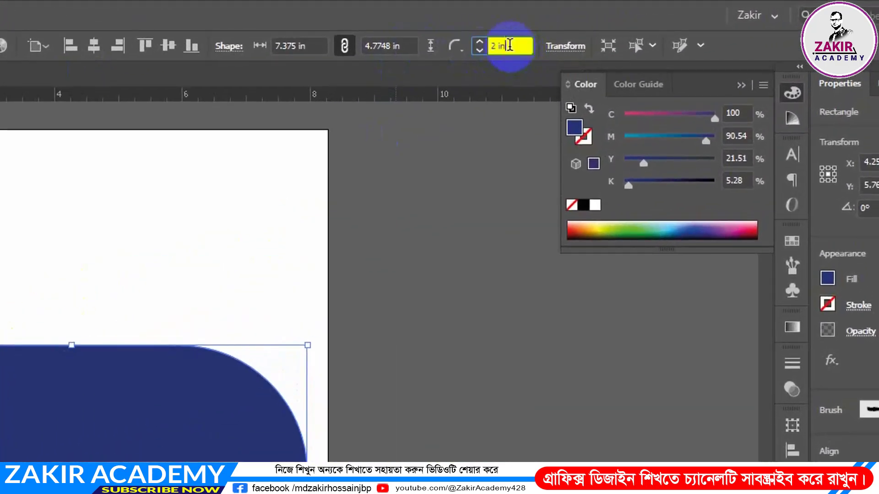
{"action": "scroll", "coordinate": [509, 45], "scroll_direction": "down", "scroll_amount": 6}
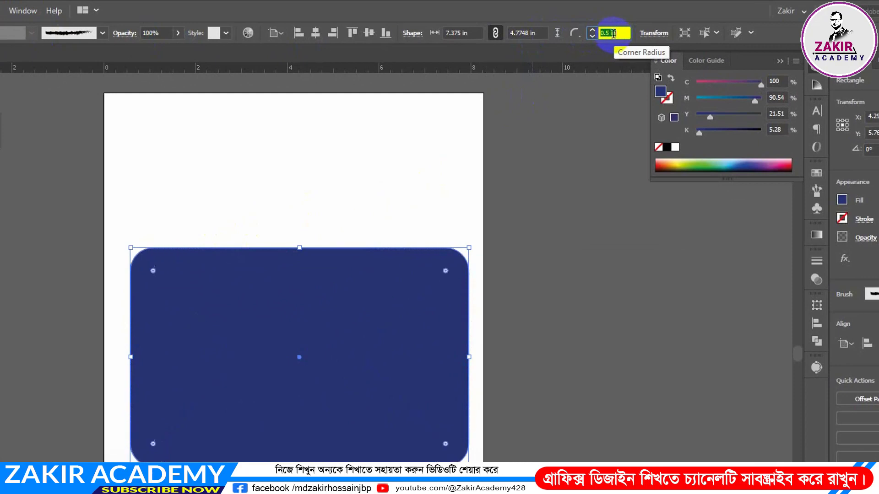
{"action": "scroll", "coordinate": [612, 34], "scroll_direction": "down", "scroll_amount": 2}
{"action": "scroll", "coordinate": [612, 35], "scroll_direction": "up", "scroll_amount": 3}
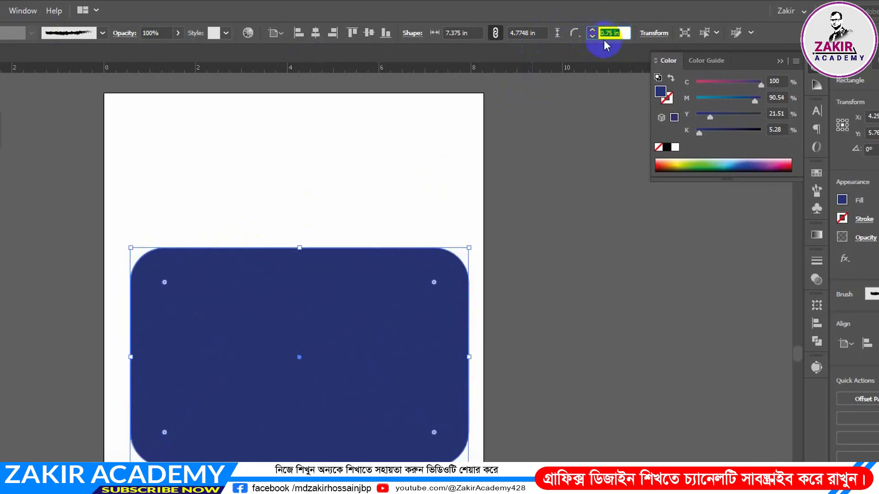
Try the Inverted Round corner type on the rectangle, and replace it with chamfered corners
{"action": "left_click", "coordinate": [574, 33]}
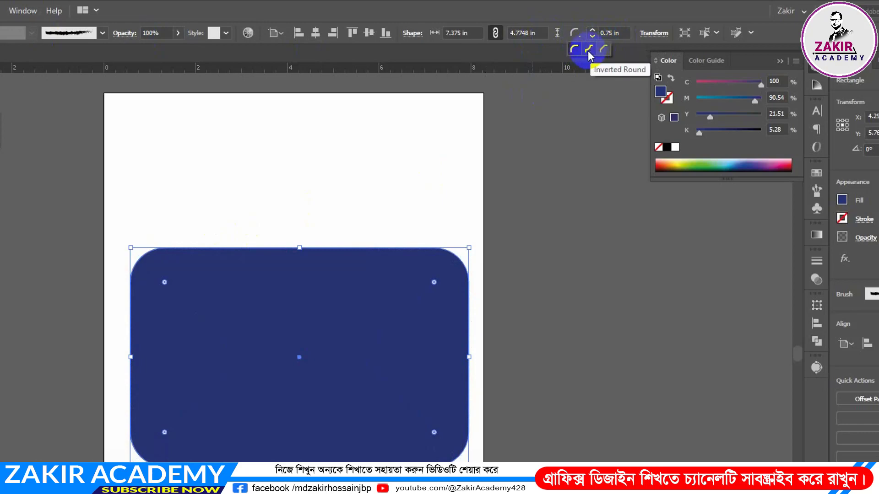
{"action": "left_click", "coordinate": [589, 49]}
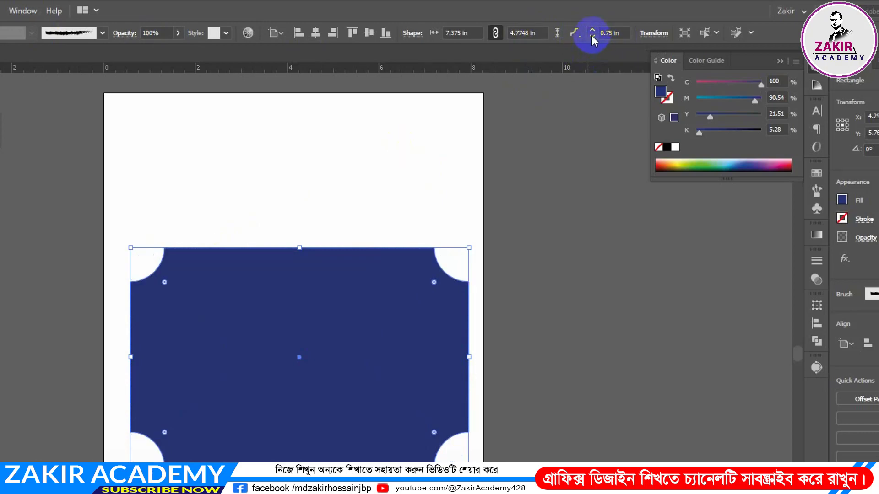
{"action": "left_click", "coordinate": [603, 49]}
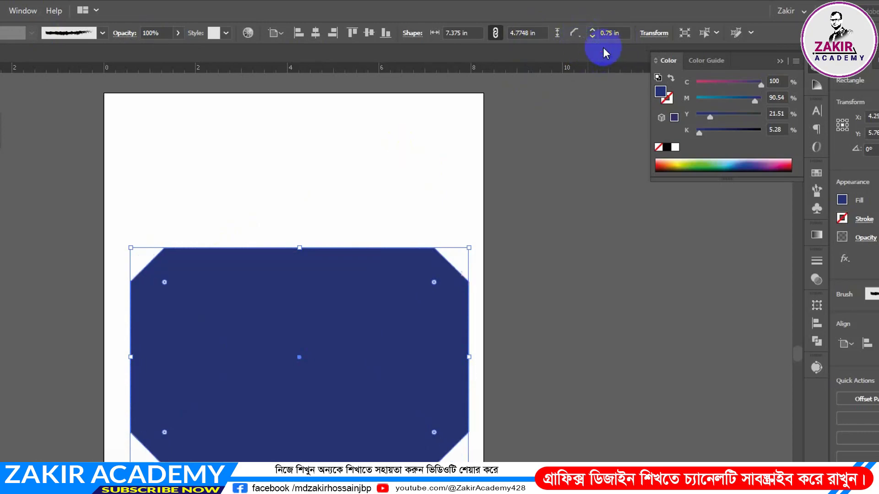
Try smaller and larger sizes for the chamfered corners, and settle on a 0.875 in corner radius
{"action": "left_click", "coordinate": [622, 33]}
{"action": "scroll", "coordinate": [621, 33], "scroll_direction": "down", "scroll_amount": 2}
{"action": "scroll", "coordinate": [621, 33], "scroll_direction": "up", "scroll_amount": 4}
{"action": "scroll", "coordinate": [620, 33], "scroll_direction": "down", "scroll_amount": 5}
{"action": "scroll", "coordinate": [620, 33], "scroll_direction": "up", "scroll_amount": 4}
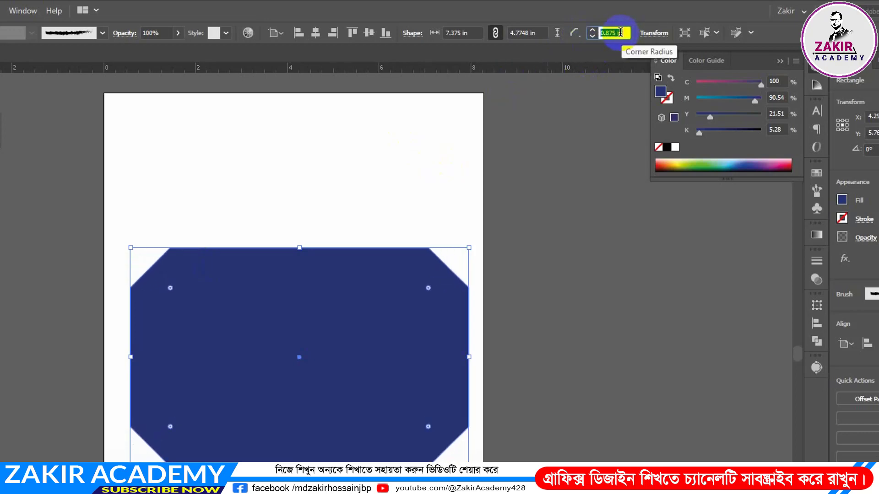
{"action": "key", "text": "Return"}
Move the chamfered rectangle to the top of the artboard and delete it
{"action": "left_click_drag", "start_coordinate": [293, 293], "coordinate": [275, 161]}
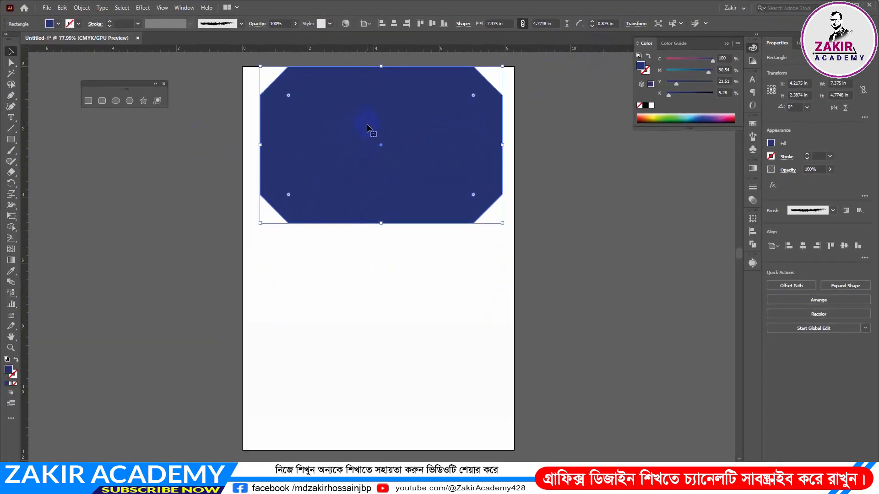
{"action": "key", "text": "Delete"}
Create a rectangle with exact dimensions of 6 in width and 2 in height using the Rectangle tool
{"action": "left_click", "coordinate": [11, 140]}
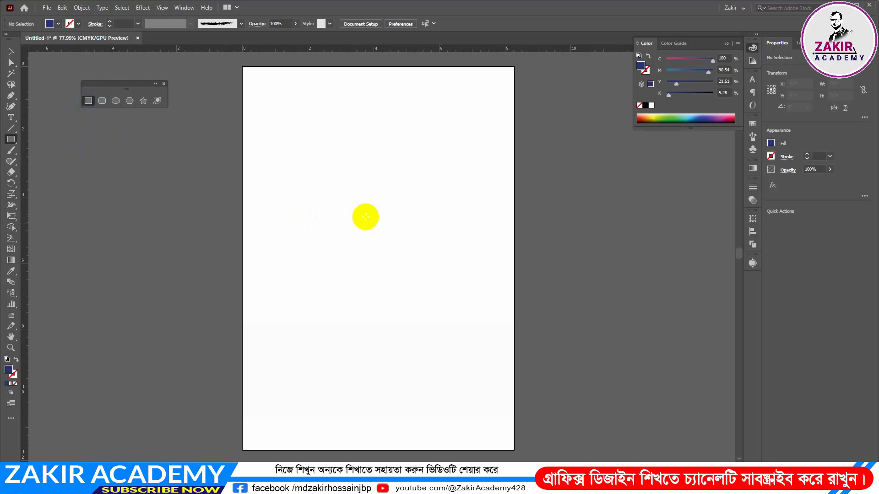
{"action": "left_click", "coordinate": [360, 211]}
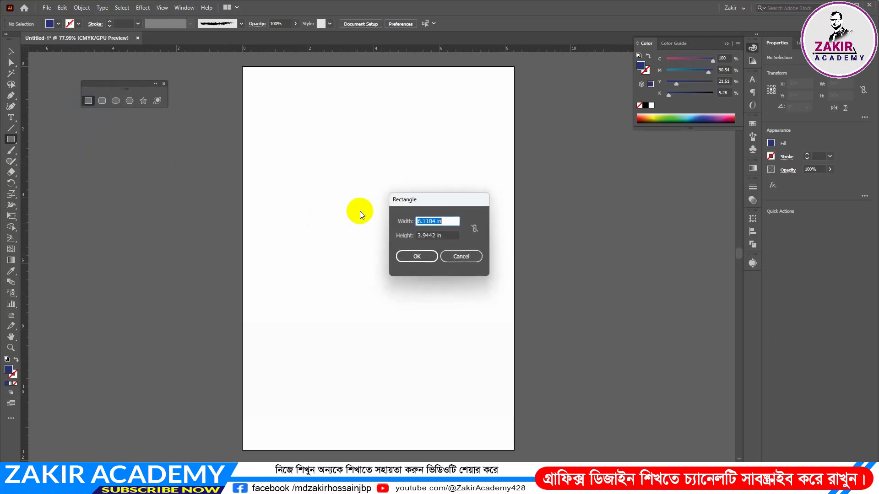
{"action": "left_click_drag", "start_coordinate": [427, 202], "coordinate": [407, 196]}
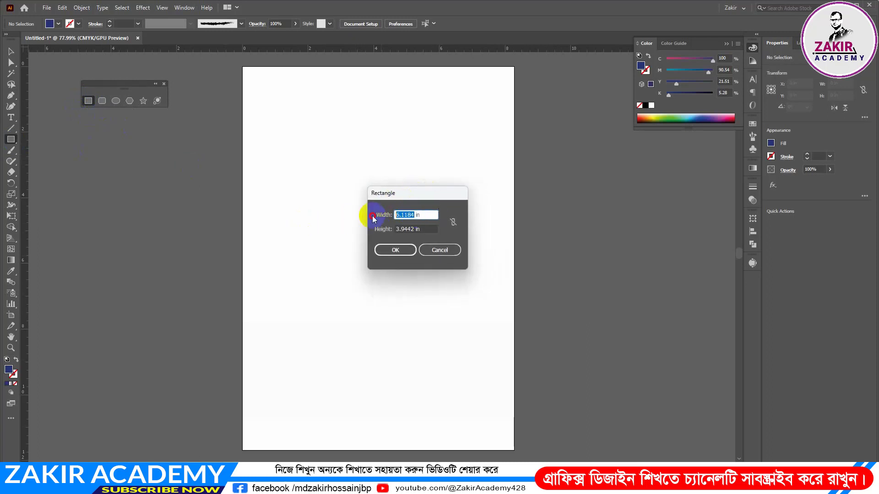
{"action": "type", "text": "6"}
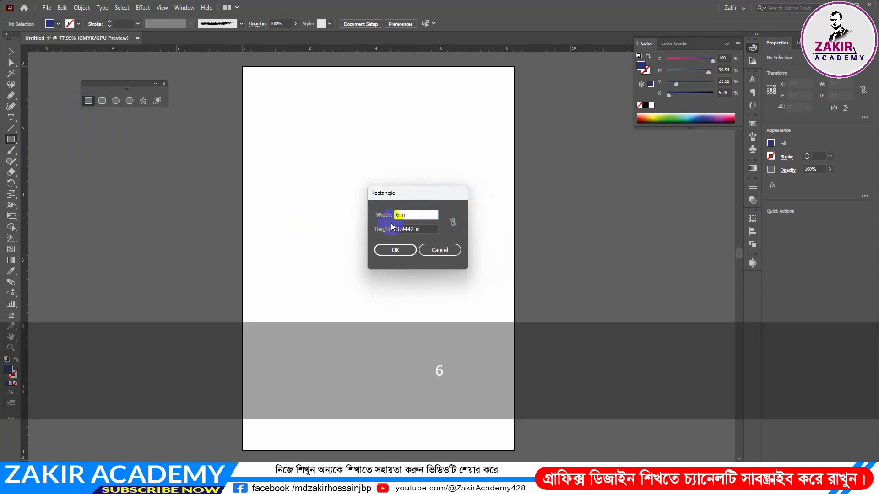
{"action": "double_click", "coordinate": [395, 230]}
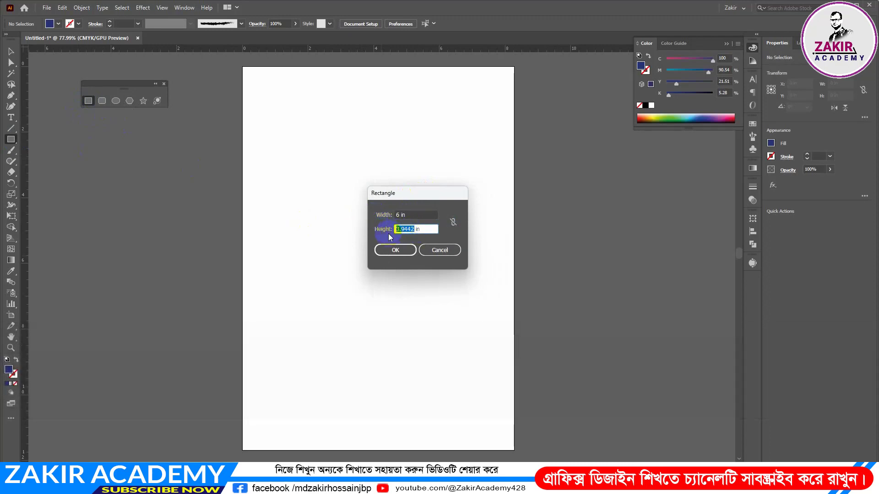
{"action": "type", "text": "2"}
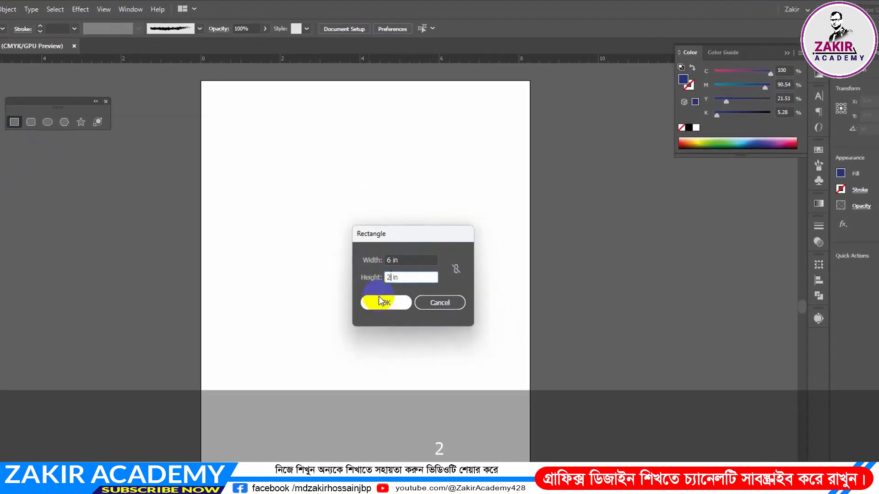
{"action": "left_click", "coordinate": [395, 250]}
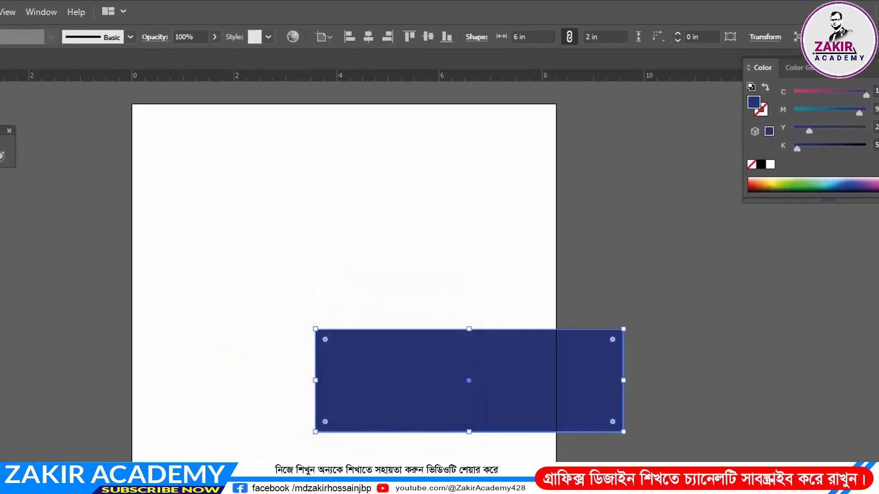
Move the new rectangle fully inside the artboard and delete it
{"action": "left_click_drag", "start_coordinate": [532, 366], "coordinate": [396, 311]}
{"action": "left_click_drag", "start_coordinate": [392, 284], "coordinate": [369, 375]}
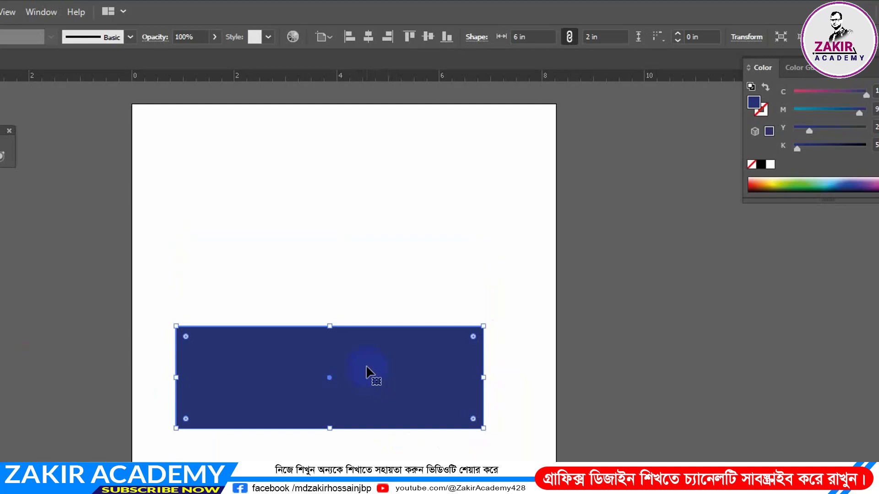
{"action": "key", "text": "Delete"}
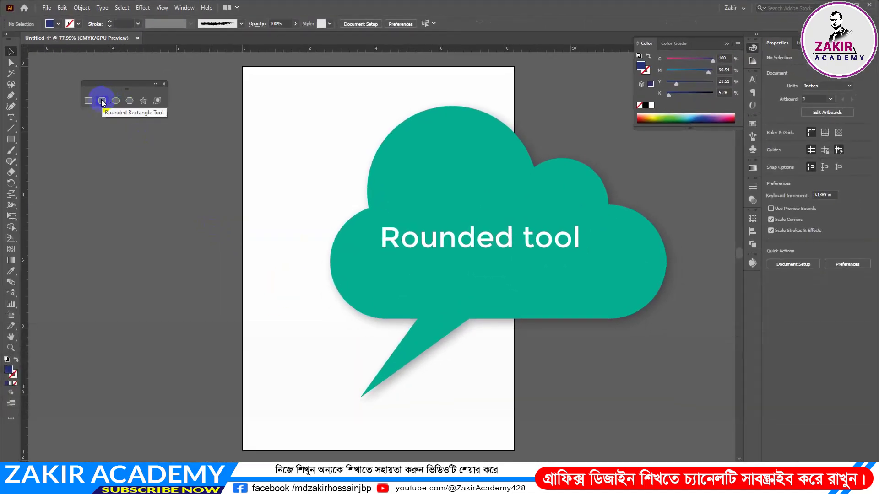
Draw a rounded rectangle about 7.08 by 4.29 in on the artboard and increase its corner radius to 1.125 in
{"action": "left_click", "coordinate": [101, 102]}
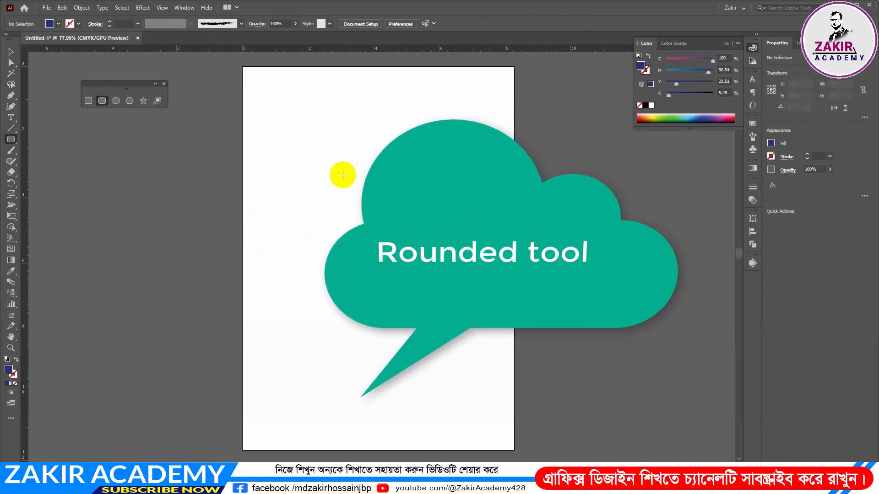
{"action": "left_click_drag", "start_coordinate": [261, 164], "coordinate": [494, 305]}
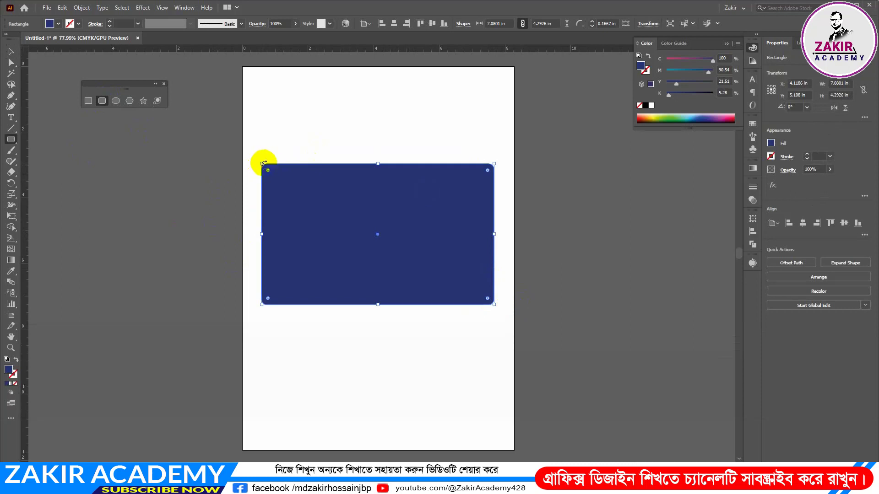
{"action": "key", "text": "ctrl+space"}
{"action": "left_click_drag", "start_coordinate": [272, 165], "coordinate": [325, 240]}
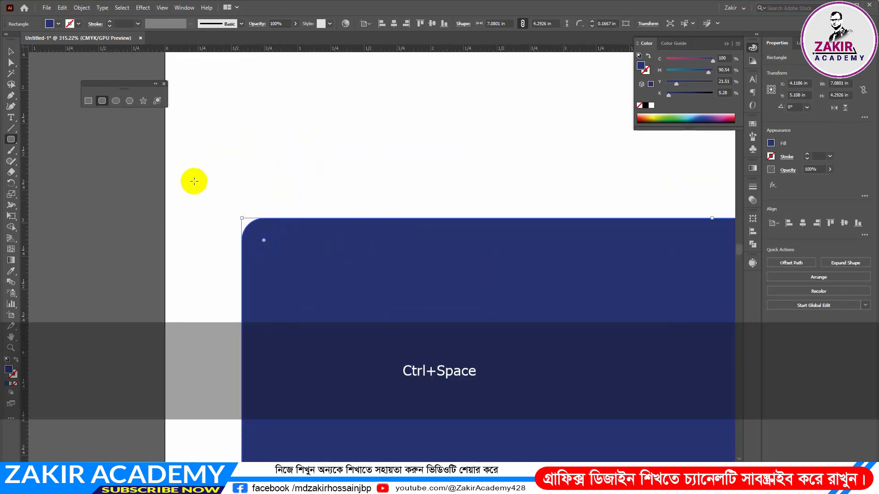
{"action": "left_click", "coordinate": [646, 43]}
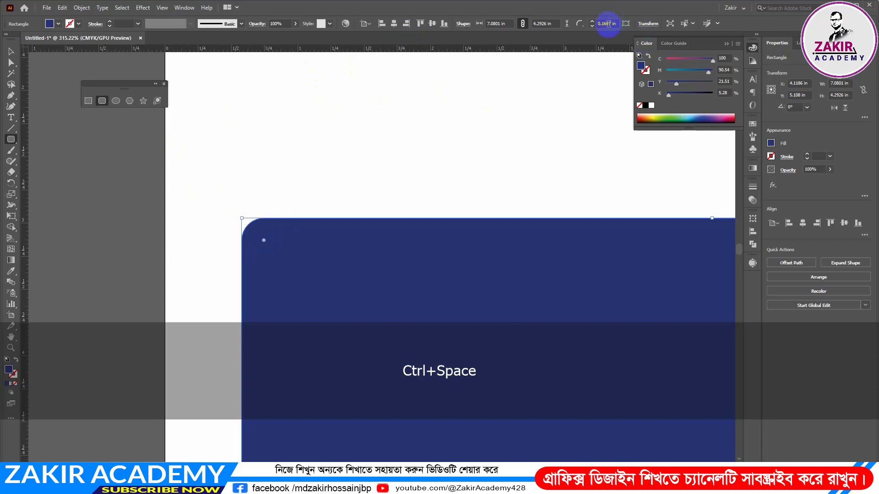
{"action": "scroll", "coordinate": [609, 24], "scroll_direction": "up", "scroll_amount": 4}
{"action": "scroll", "coordinate": [610, 25], "scroll_direction": "down", "scroll_amount": 4}
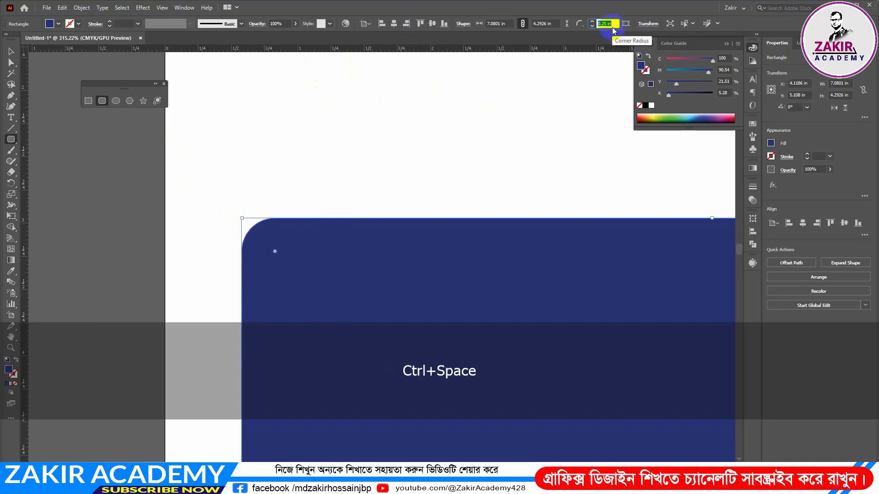
{"action": "scroll", "coordinate": [611, 32], "scroll_direction": "up", "scroll_amount": 4}
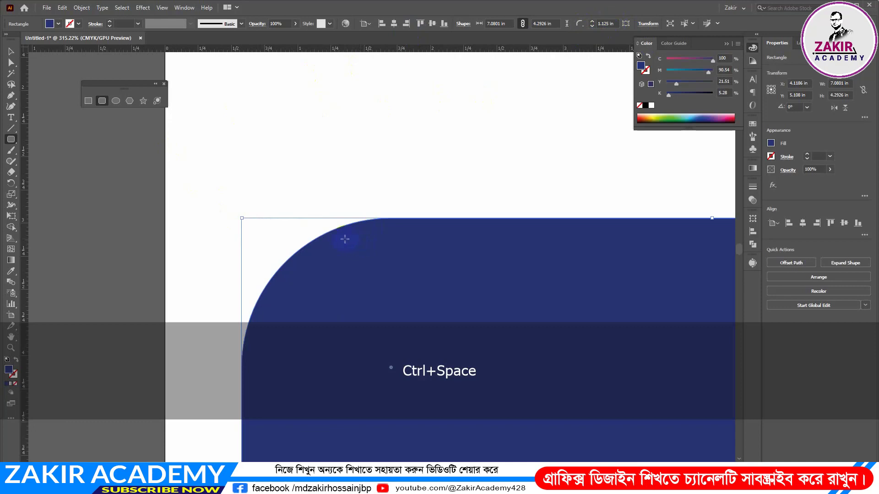
Delete the rounded rectangle with the enlarged corners
{"action": "left_click_drag", "start_coordinate": [400, 249], "coordinate": [354, 229]}
{"action": "left_click", "coordinate": [11, 52]}
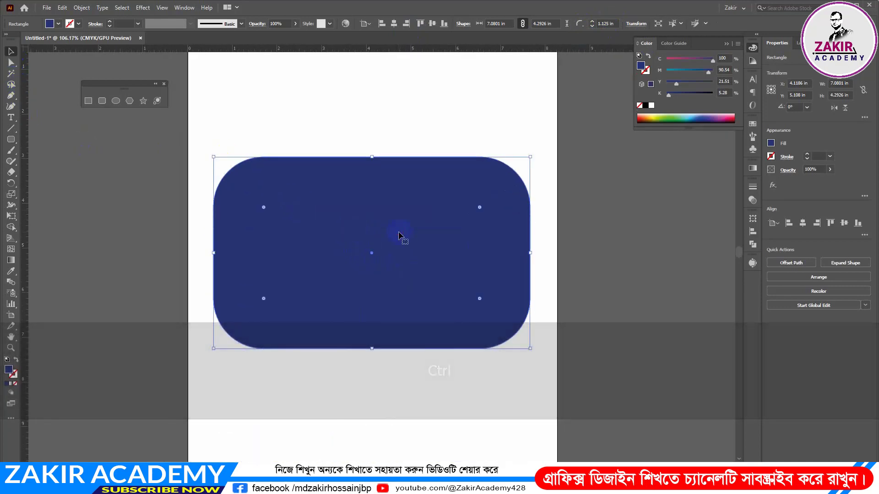
{"action": "key", "text": "Delete"}
Draw a rounded rectangle about 5.63 by 4.15 in, varying its corner radius while drawing and ending at about 0.32 in
{"action": "left_click", "coordinate": [102, 102]}
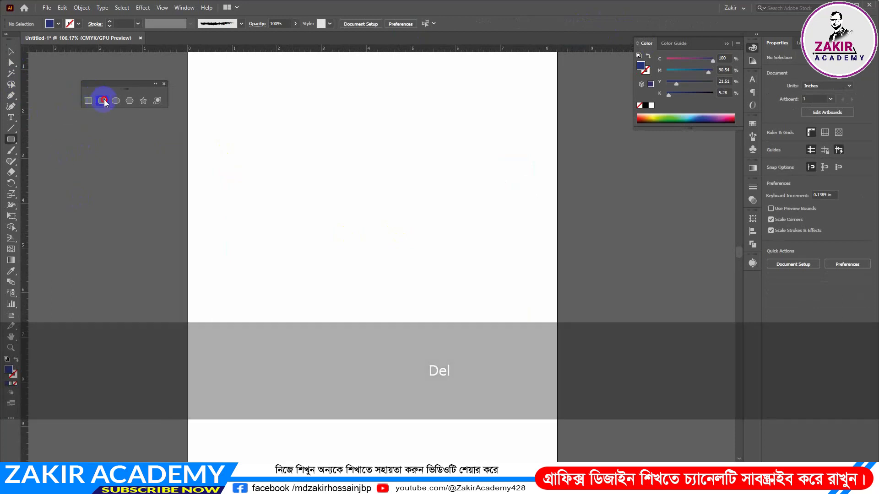
{"action": "left_click_drag", "start_coordinate": [274, 169], "coordinate": [491, 339]}
{"action": "key", "text": "Up"}
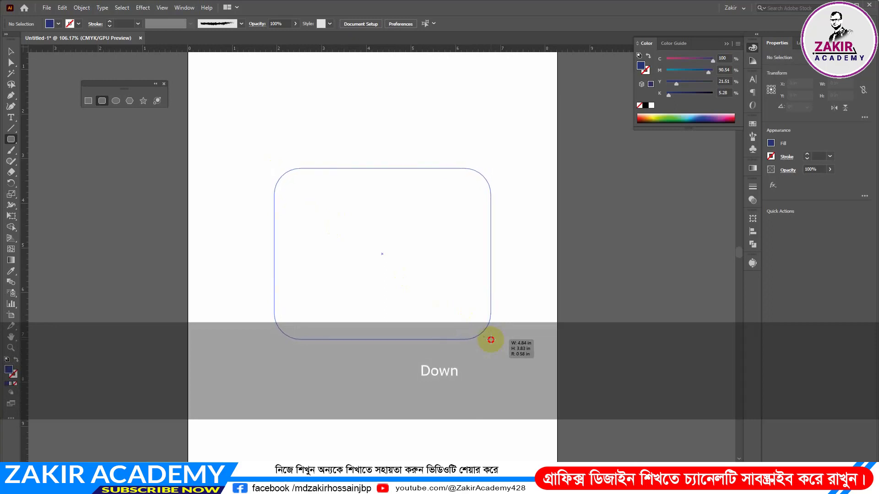
{"action": "left_click_drag", "start_coordinate": [491, 340], "coordinate": [526, 353]}
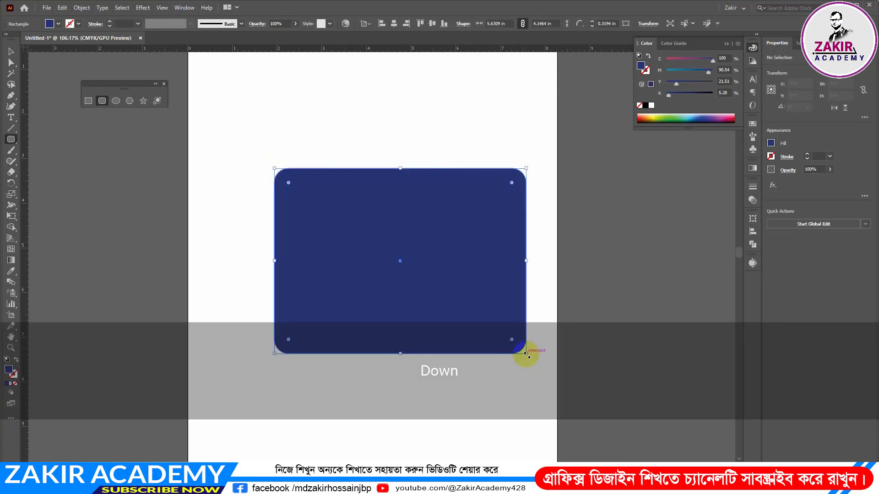
Move the rounded rectangle up toward the middle of the artboard and delete it
{"action": "left_click_drag", "start_coordinate": [369, 210], "coordinate": [350, 174]}
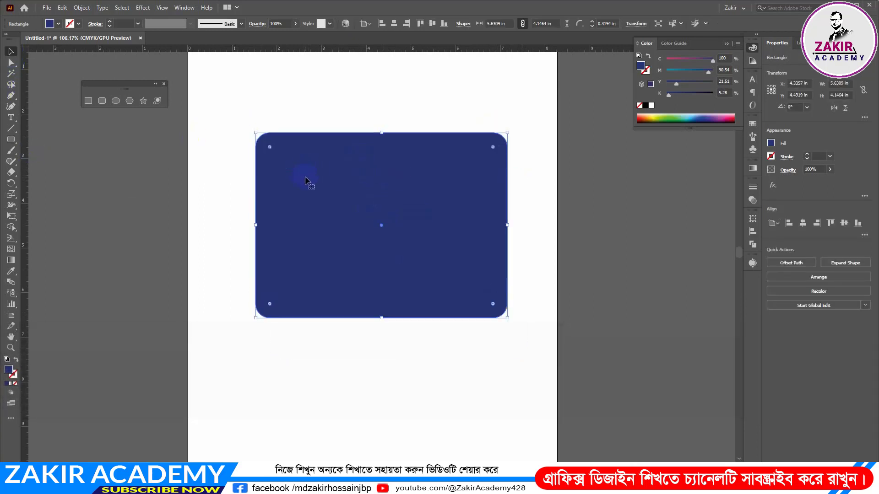
{"action": "key", "text": "Delete"}
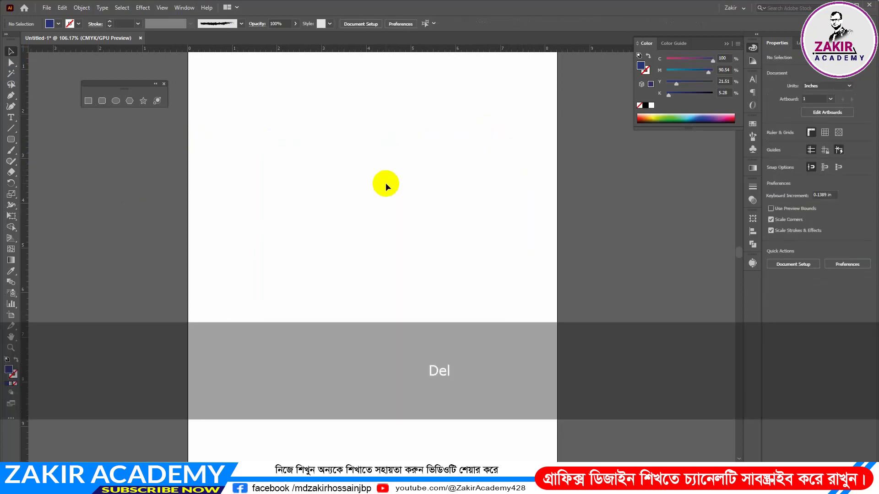
Draw a circle about 5.35 in in diameter with the Ellipse tool, keeping its proportions constrained
{"action": "left_click", "coordinate": [115, 101]}
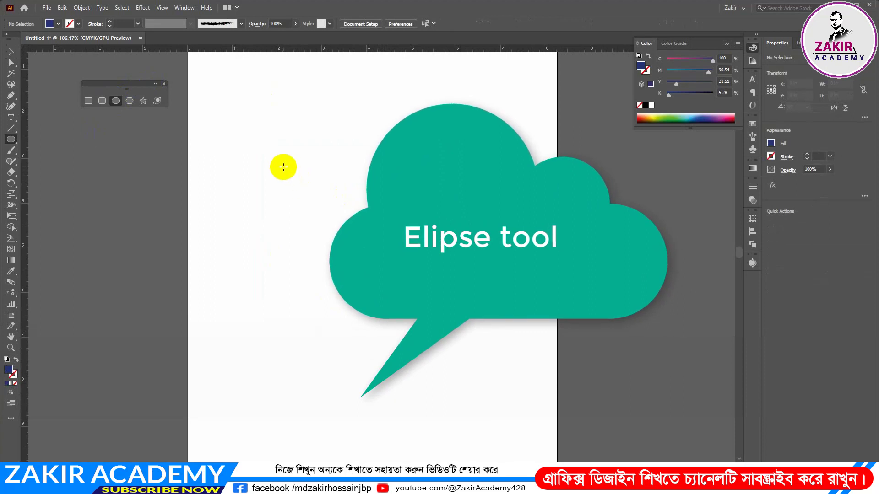
{"action": "left_click_drag", "start_coordinate": [283, 163], "coordinate": [436, 304]}
{"action": "left_click_drag", "start_coordinate": [284, 163], "coordinate": [523, 312]}
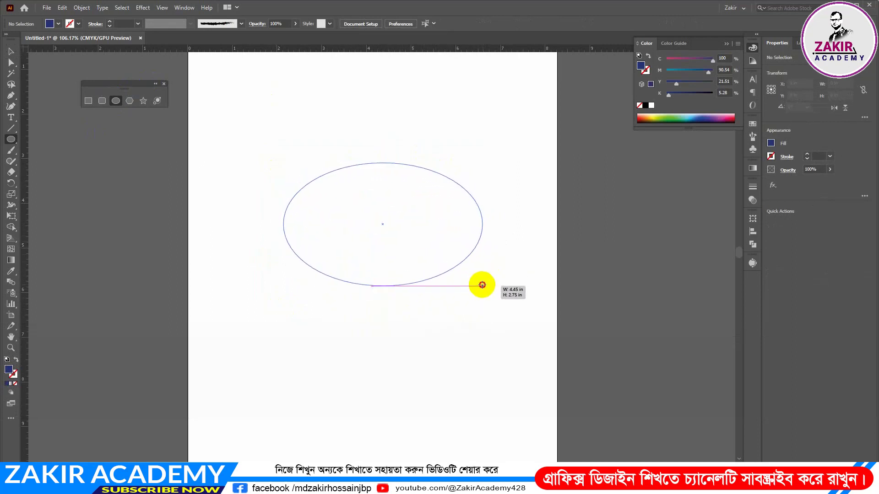
{"action": "key", "text": "shift"}
Move the circle toward the horizontal middle of the artboard and delete it
{"action": "left_click", "coordinate": [11, 51]}
{"action": "left_click_drag", "start_coordinate": [399, 229], "coordinate": [364, 200]}
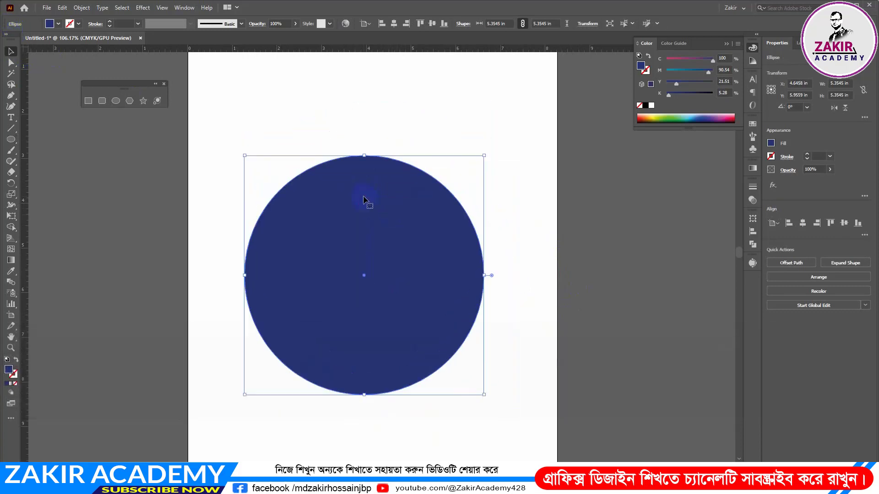
{"action": "key", "text": "Delete"}
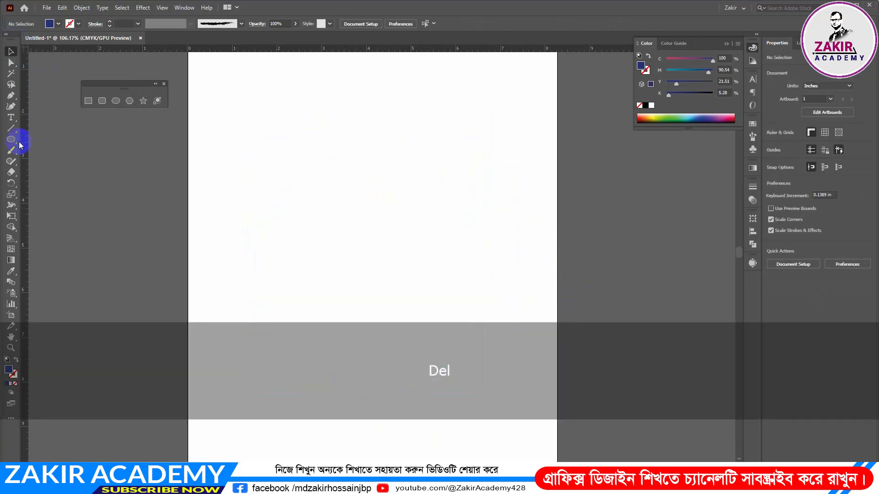
Create a circle with exact dimensions of 4 in width and 4 in height using the Ellipse tool
{"action": "left_click", "coordinate": [115, 101]}
{"action": "left_click", "coordinate": [378, 197]}
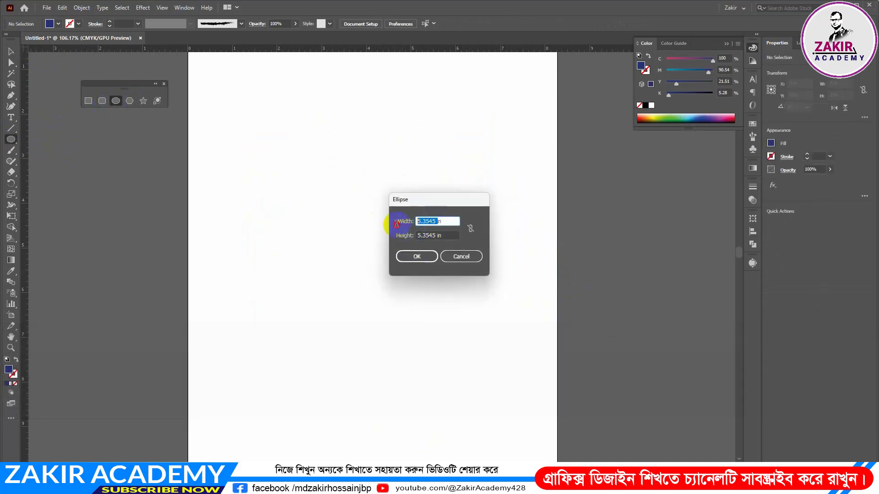
{"action": "type", "text": "4"}
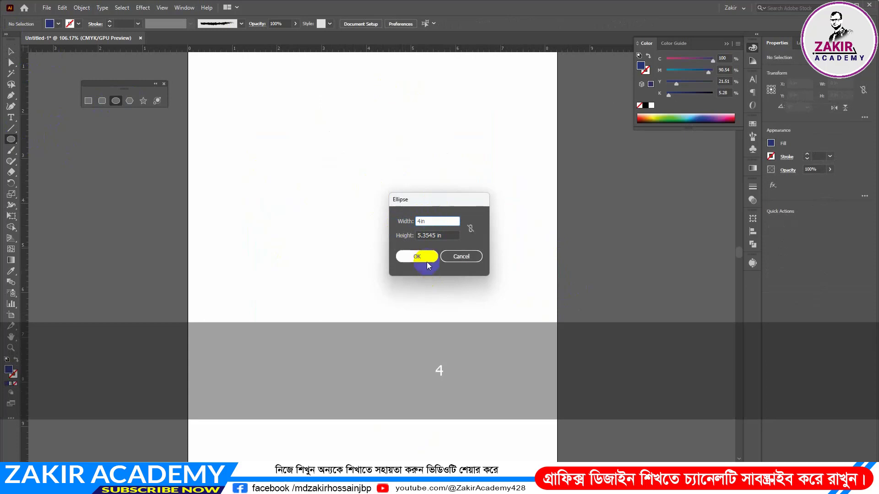
{"action": "left_click_drag", "start_coordinate": [438, 235], "coordinate": [403, 245]}
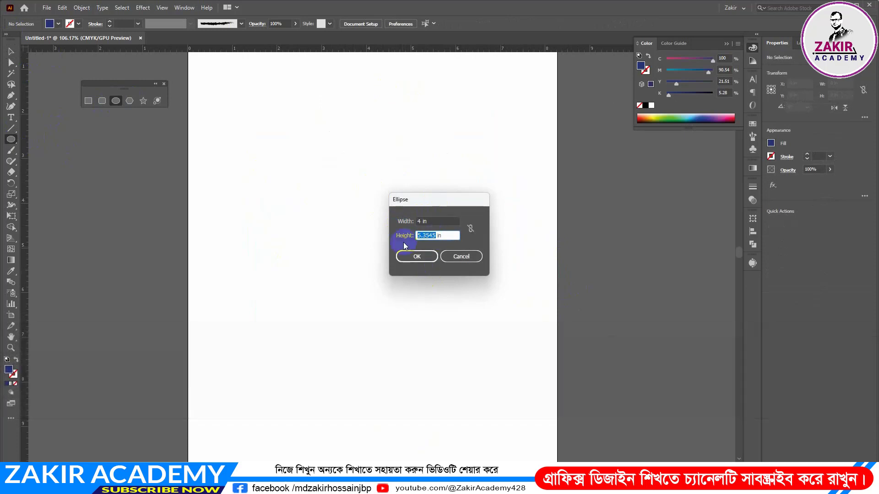
{"action": "type", "text": "4"}
{"action": "key", "text": "Return"}
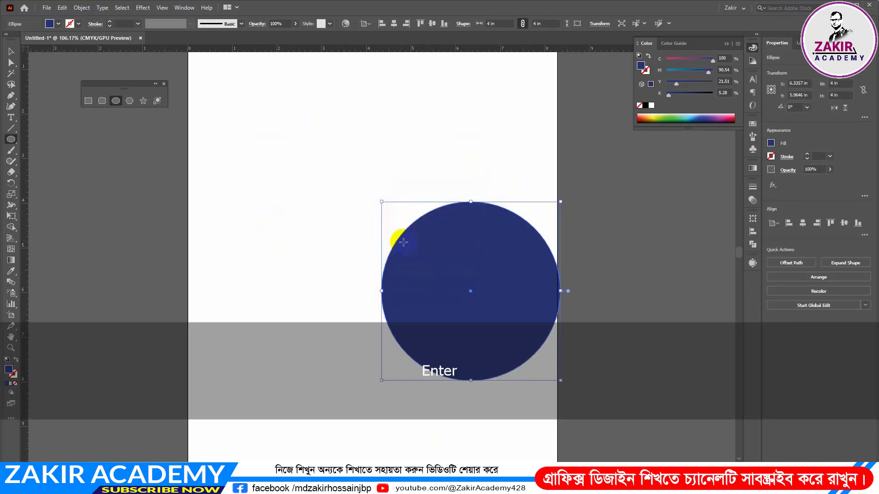
Move the 4 in circle to the horizontal center of the artboard and delete it
{"action": "left_click", "coordinate": [12, 51]}
{"action": "left_click_drag", "start_coordinate": [436, 255], "coordinate": [362, 227]}
{"action": "left_click_drag", "start_coordinate": [363, 277], "coordinate": [367, 219]}
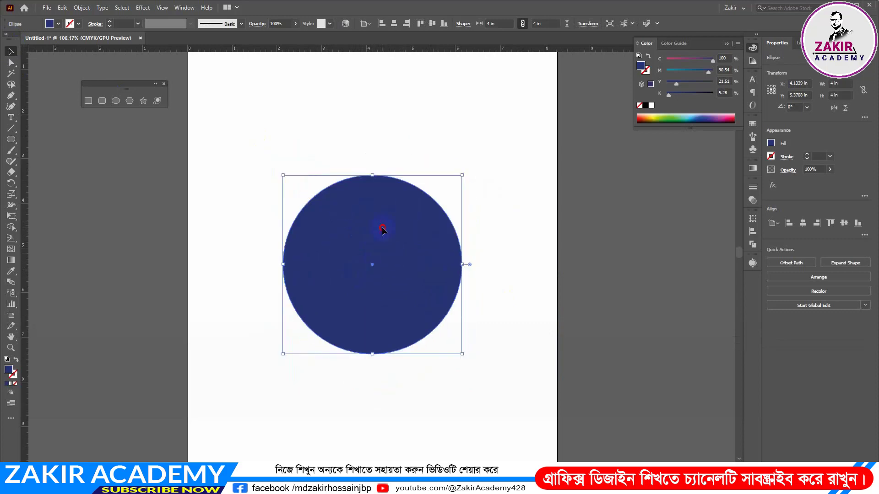
{"action": "key", "text": "Delete"}
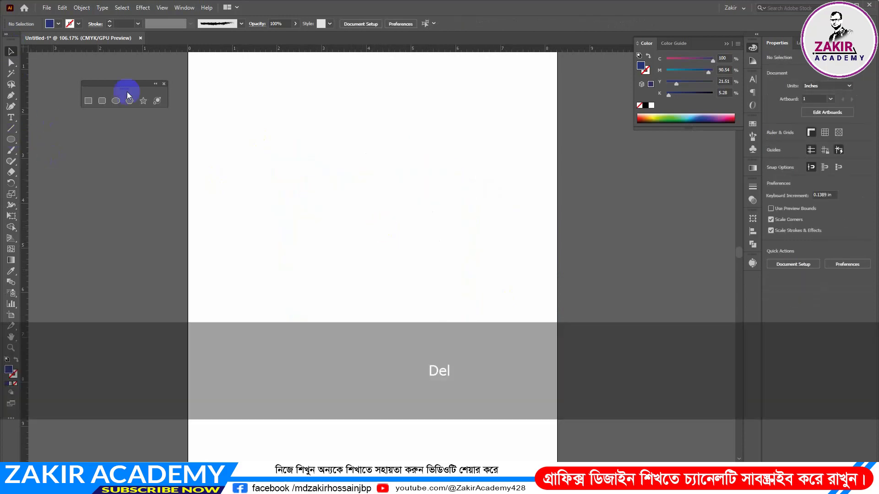
Draw a proportionally constrained circle about 4.78 in in diameter with the Ellipse tool
{"action": "left_click", "coordinate": [116, 100]}
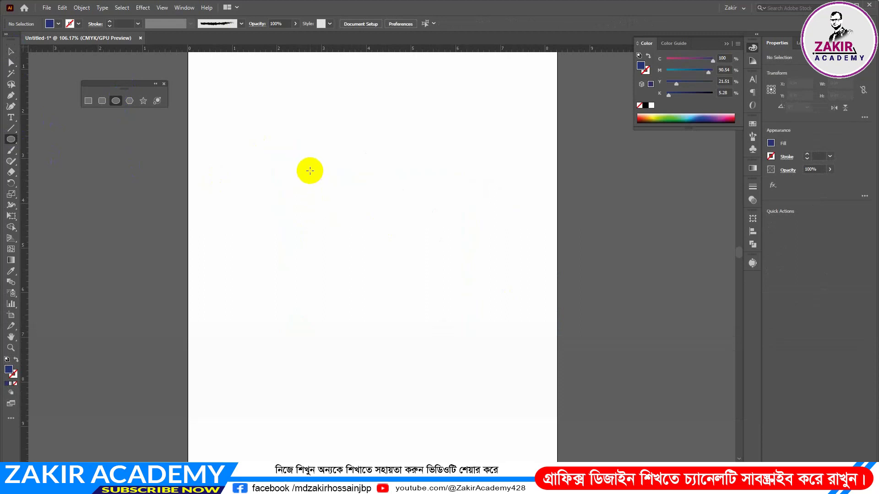
{"action": "mouse_move", "coordinate": [295, 152]}
{"action": "left_mouse_down"}
{"action": "mouse_move", "coordinate": [343, 214]}
{"action": "mouse_move", "coordinate": [509, 327]}
{"action": "left_mouse_up"}
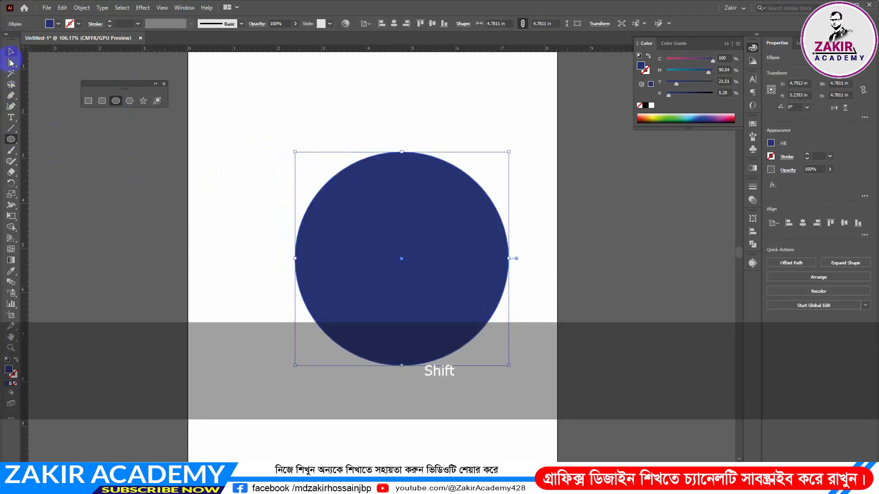
Move the circle near the top of the artboard and delete it
{"action": "left_click", "coordinate": [11, 52]}
{"action": "left_click_drag", "start_coordinate": [420, 214], "coordinate": [365, 133]}
{"action": "scroll", "coordinate": [385, 137], "scroll_direction": "up", "scroll_amount": 3}
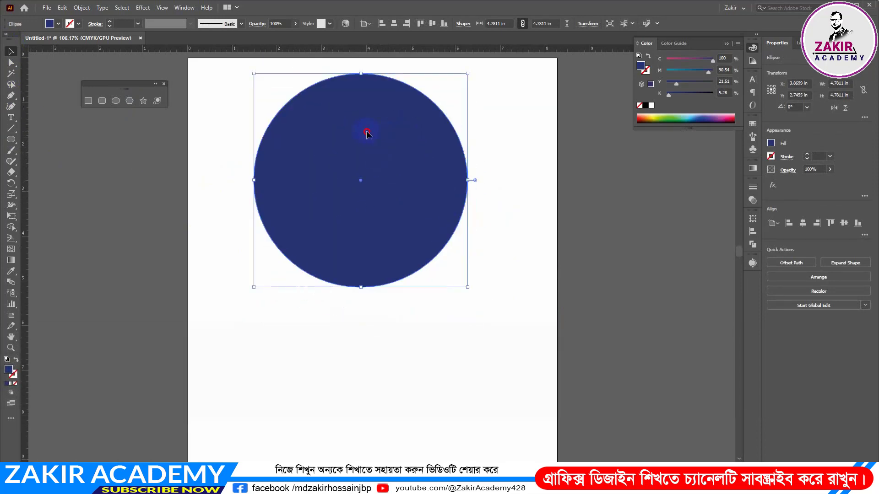
{"action": "key", "text": "Delete"}
Draw a hexagon about 3.57 in wide and 3.98 in high with the Polygon tool and move it near the artboard's upper center
{"action": "left_click", "coordinate": [129, 101]}
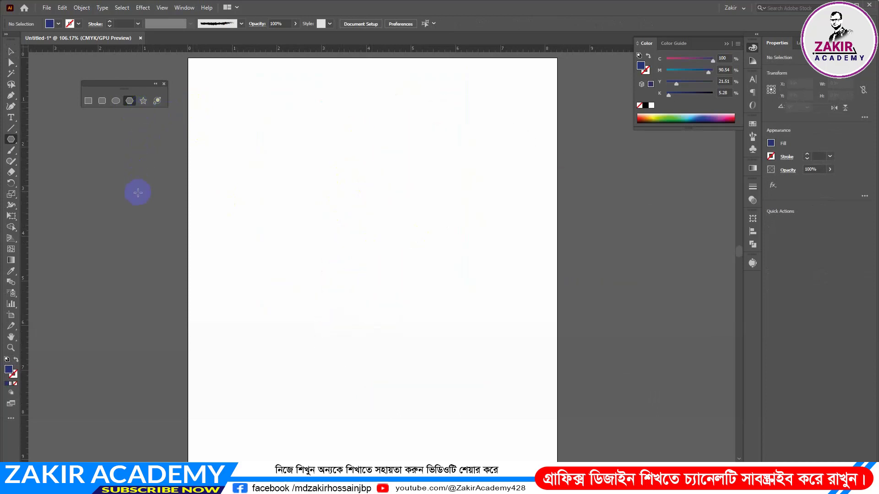
{"action": "left_click_drag", "start_coordinate": [312, 173], "coordinate": [386, 223]}
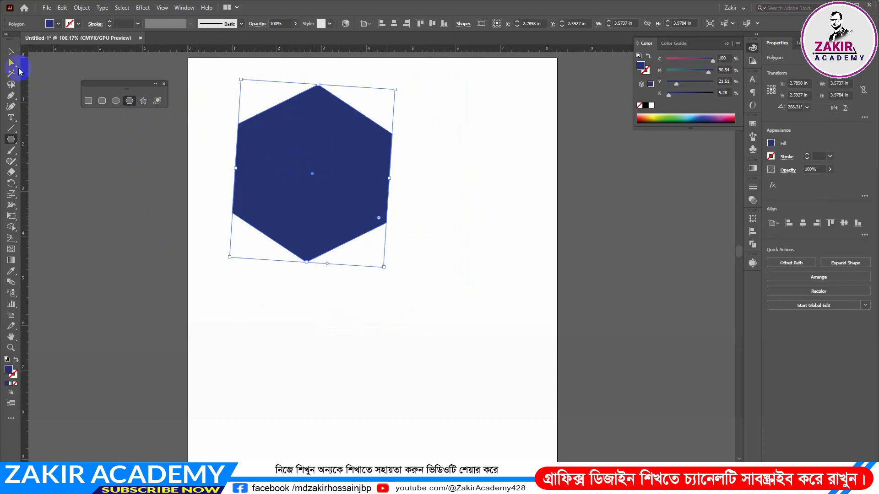
{"action": "left_click", "coordinate": [11, 51]}
{"action": "left_click_drag", "start_coordinate": [322, 87], "coordinate": [368, 139]}
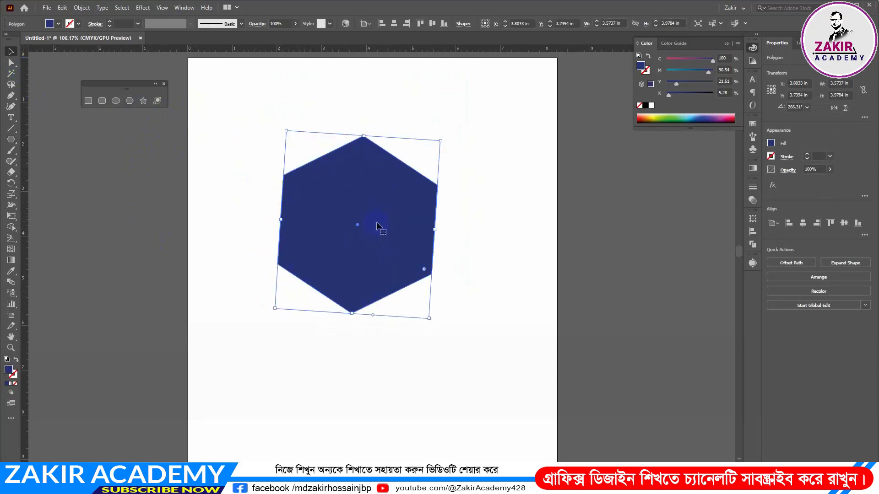
{"action": "left_click_drag", "start_coordinate": [377, 213], "coordinate": [387, 188]}
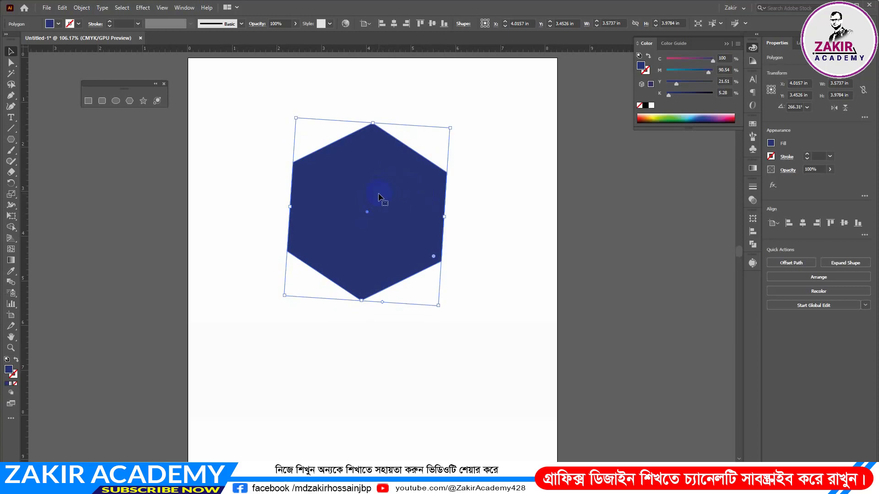
{"action": "mouse_move", "coordinate": [383, 205]}
{"action": "left_mouse_down"}
{"action": "mouse_move", "coordinate": [372, 186]}
{"action": "mouse_move", "coordinate": [379, 200]}
{"action": "left_mouse_up"}
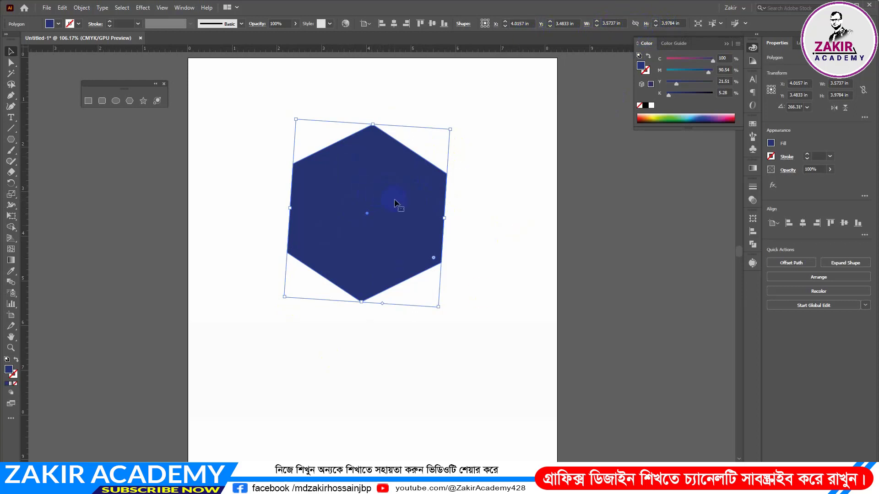
{"action": "left_click_drag", "start_coordinate": [393, 210], "coordinate": [375, 197]}
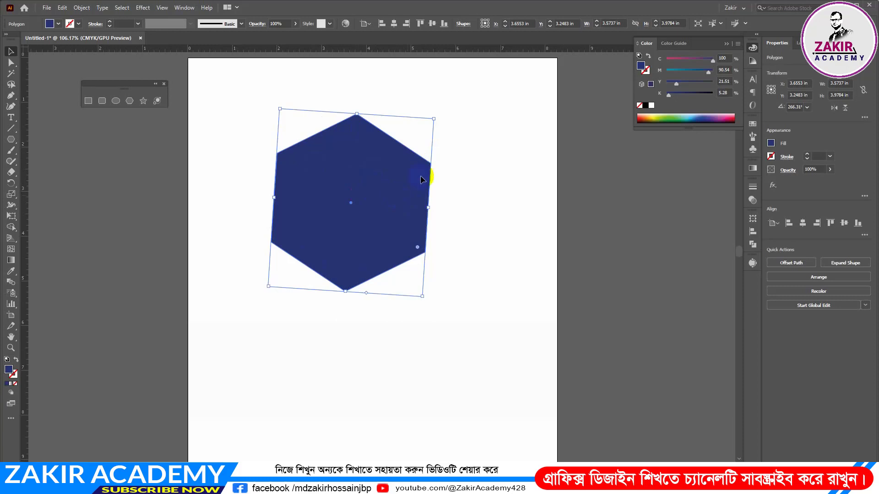
Increase the hexagon's polygon side count to 13 in its shape properties
{"action": "left_click", "coordinate": [464, 24]}
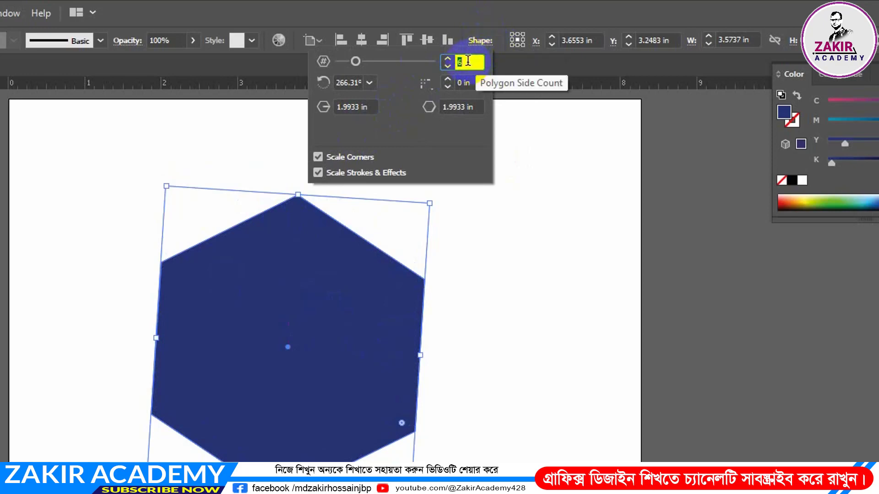
{"action": "left_click", "coordinate": [454, 61]}
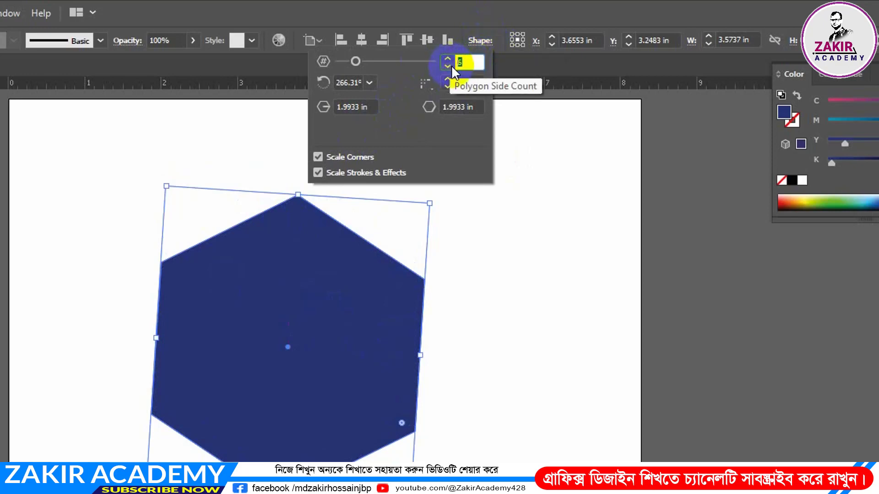
{"action": "key", "text": "Up"}
{"action": "key", "text": "Up"}
{"action": "key", "text": "Up"}
{"action": "key", "text": "Up"}
{"action": "key", "text": "Up"}
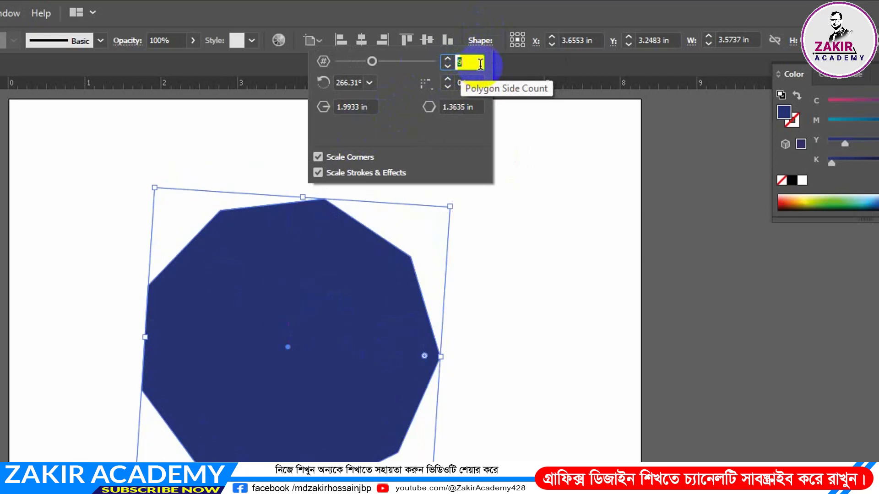
{"action": "key", "text": "Up"}
{"action": "key", "text": "Up"}
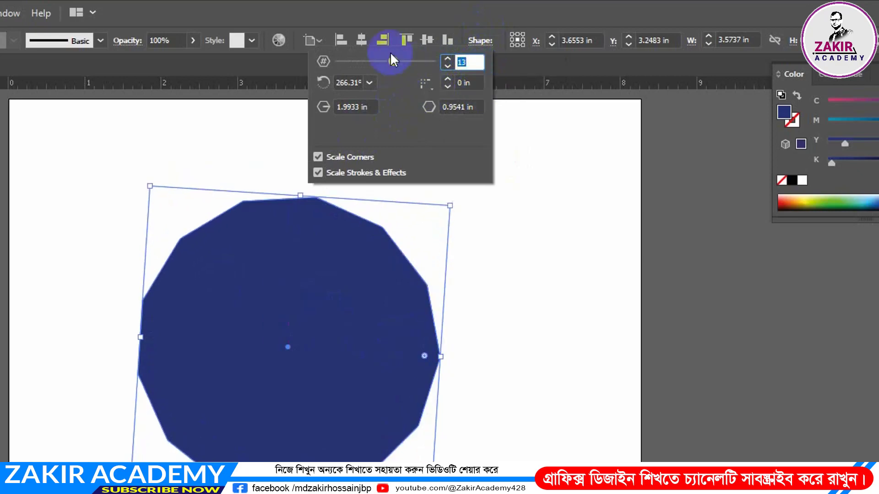
Reduce the polygon's side count to 9 and delete the shape
{"action": "left_click_drag", "start_coordinate": [397, 59], "coordinate": [372, 72]}
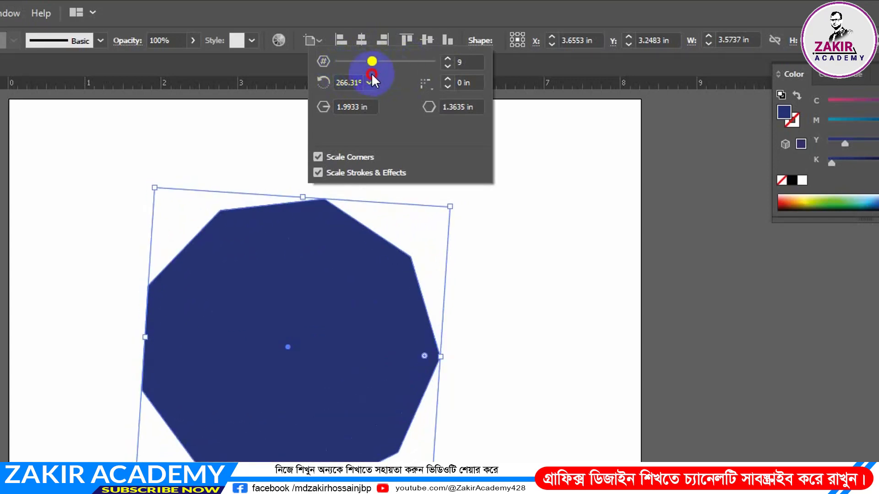
{"action": "left_click", "coordinate": [481, 41]}
{"action": "key", "text": "Delete"}
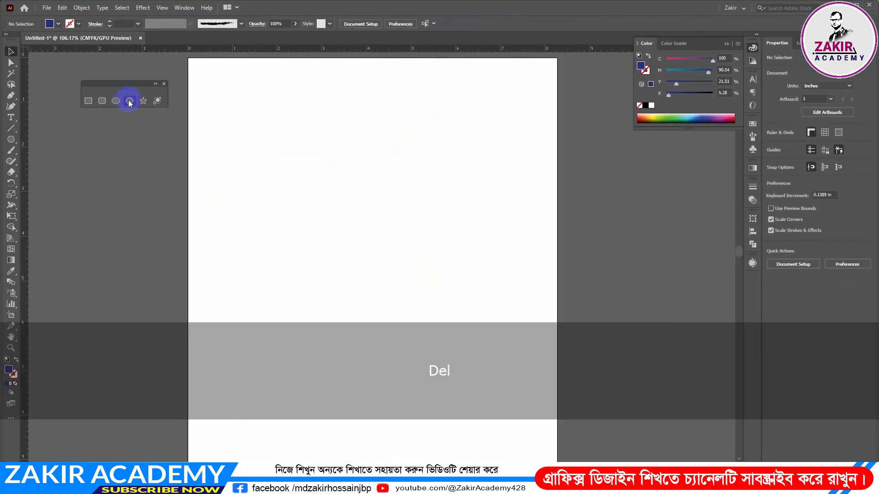
Draw a polygon about 3.77 in by 3.6 in, varying its side count while drawing and finishing with five sides
{"action": "left_click", "coordinate": [130, 102]}
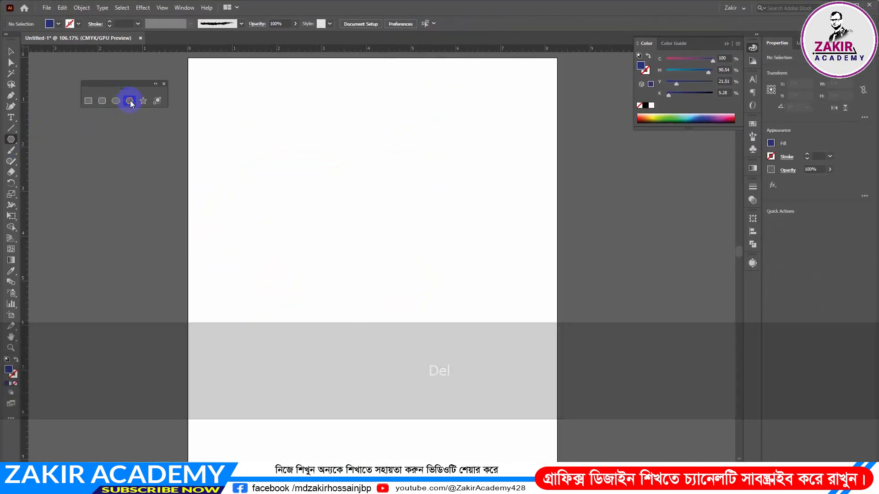
{"action": "left_click_drag", "start_coordinate": [321, 197], "coordinate": [373, 269]}
{"action": "key", "text": "Up"}
{"action": "key", "text": "Up"}
{"action": "key", "text": "Up"}
{"action": "key", "text": "Up"}
{"action": "key", "text": "Down"}
{"action": "key", "text": "Down"}
{"action": "key", "text": "Down"}
{"action": "key", "text": "Down"}
{"action": "key", "text": "Down"}
{"action": "key", "text": "Down"}
{"action": "key", "text": "Down"}
{"action": "key", "text": "Up"}
{"action": "key", "text": "Up"}
{"action": "key", "text": "Up"}
{"action": "key", "text": "Up"}
{"action": "key", "text": "Up"}
{"action": "key", "text": "Up"}
{"action": "key", "text": "Down"}
{"action": "key", "text": "Down"}
{"action": "key", "text": "Down"}
{"action": "key", "text": "Down"}
{"action": "key", "text": "Down"}
{"action": "key", "text": "Up"}
{"action": "key", "text": "Up"}
{"action": "key", "text": "Up"}
{"action": "key", "text": "Up"}
{"action": "key", "text": "Up"}
{"action": "key", "text": "Down"}
{"action": "key", "text": "Down"}
{"action": "key", "text": "Down"}
{"action": "key", "text": "Down"}
{"action": "key", "text": "Down"}
{"action": "key", "text": "Up"}
{"action": "key", "text": "Up"}
{"action": "key", "text": "Up"}
{"action": "key", "text": "Up"}
{"action": "key", "text": "Up"}
{"action": "key", "text": "Down"}
{"action": "key", "text": "Down"}
{"action": "key", "text": "Down"}
{"action": "key", "text": "Down"}
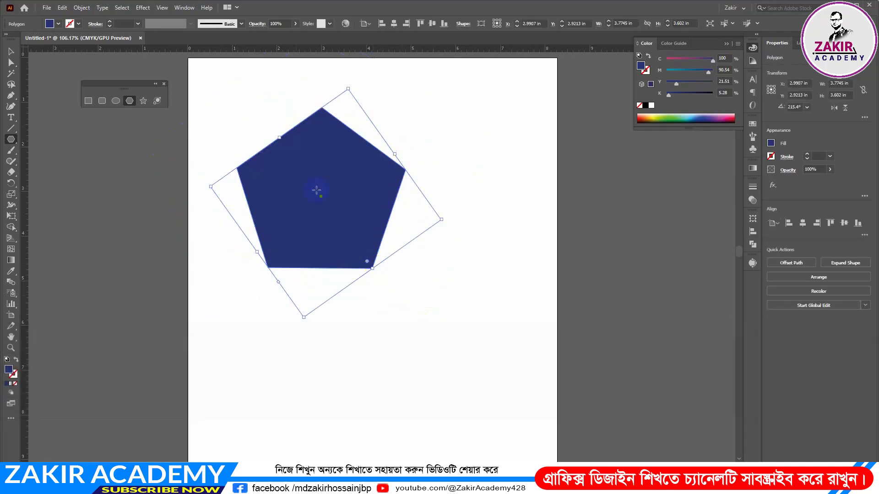
Move the pentagon toward the middle of the artboard and delete it
{"action": "left_click", "coordinate": [11, 52]}
{"action": "left_click_drag", "start_coordinate": [329, 171], "coordinate": [400, 219]}
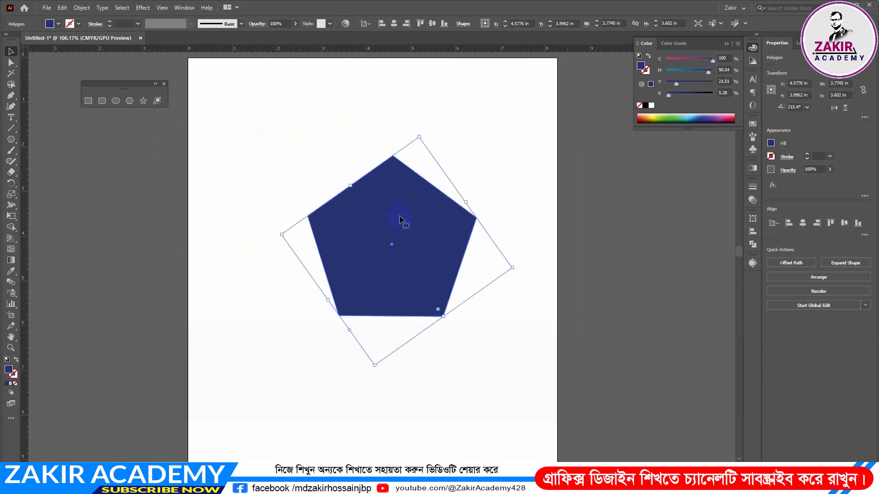
{"action": "key", "text": "Delete"}
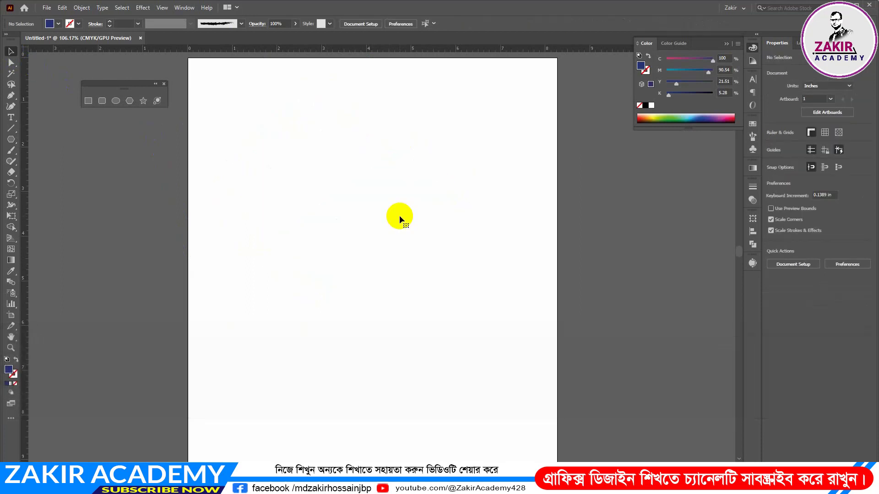
Draw a 14-point star about 4.95 in by 4.85 in with the Star tool and move it across the artboard's left edge
{"action": "left_click", "coordinate": [143, 102]}
{"action": "mouse_move", "coordinate": [342, 211]}
{"action": "left_mouse_down"}
{"action": "mouse_move", "coordinate": [433, 285]}
{"action": "mouse_move", "coordinate": [343, 206]}
{"action": "mouse_move", "coordinate": [395, 257]}
{"action": "mouse_move", "coordinate": [365, 227]}
{"action": "mouse_move", "coordinate": [410, 261]}
{"action": "mouse_move", "coordinate": [487, 295]}
{"action": "mouse_move", "coordinate": [675, 349]}
{"action": "mouse_move", "coordinate": [330, 196]}
{"action": "mouse_move", "coordinate": [604, 334]}
{"action": "mouse_move", "coordinate": [269, 198]}
{"action": "mouse_move", "coordinate": [257, 172]}
{"action": "mouse_move", "coordinate": [313, 210]}
{"action": "left_mouse_up"}
{"action": "key", "text": "Up"}
{"action": "key", "text": "Up"}
{"action": "key", "text": "Up"}
{"action": "key", "text": "Up"}
{"action": "key", "text": "Up"}
{"action": "key", "text": "Up"}
{"action": "key", "text": "Up"}
{"action": "key", "text": "Up"}
{"action": "key", "text": "Up"}
{"action": "key", "text": "ctrl"}
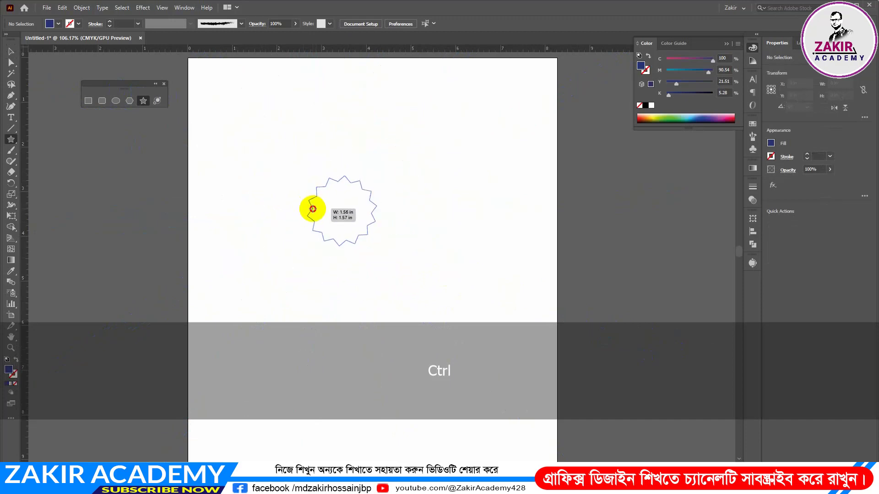
{"action": "left_click_drag", "start_coordinate": [312, 209], "coordinate": [389, 271]}
{"action": "left_click", "coordinate": [11, 52]}
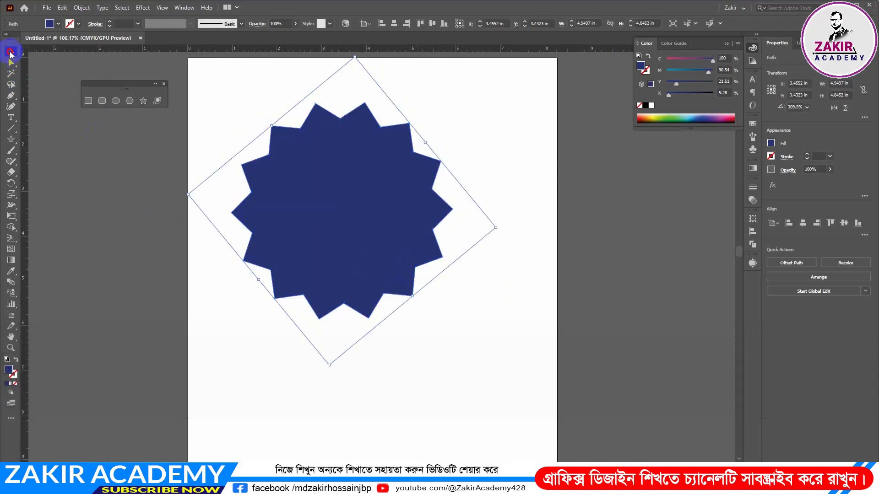
{"action": "left_click_drag", "start_coordinate": [312, 173], "coordinate": [90, 188]}
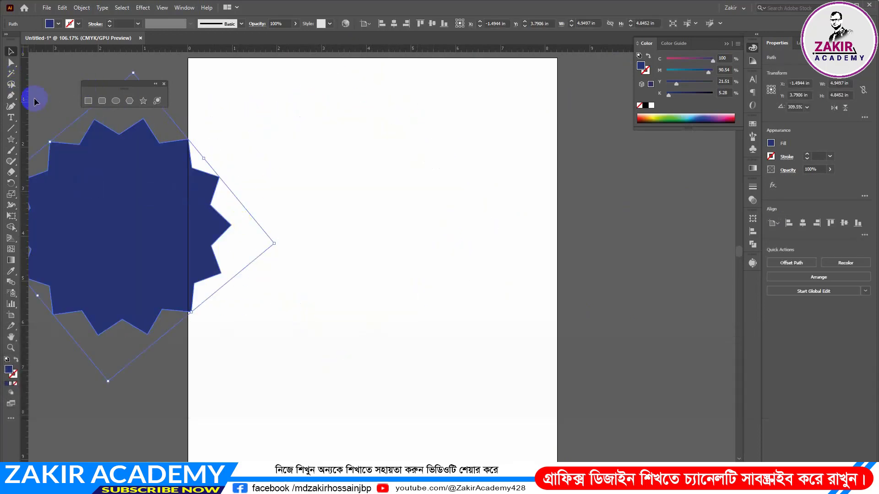
Draw a star with long, narrow points about 2.42 in by 2.4 in on the artboard and delete it
{"action": "left_click", "coordinate": [143, 101]}
{"action": "left_click_drag", "start_coordinate": [383, 138], "coordinate": [406, 211]}
{"action": "left_click", "coordinate": [13, 55]}
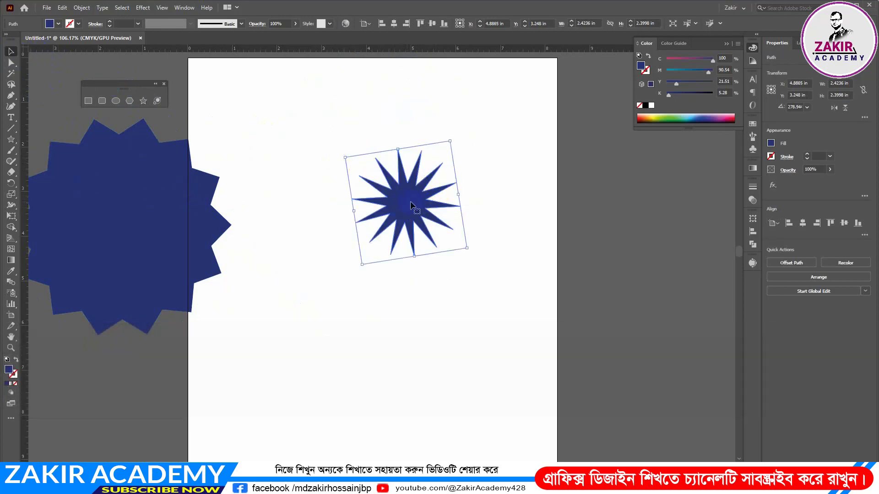
{"action": "key", "text": "Delete"}
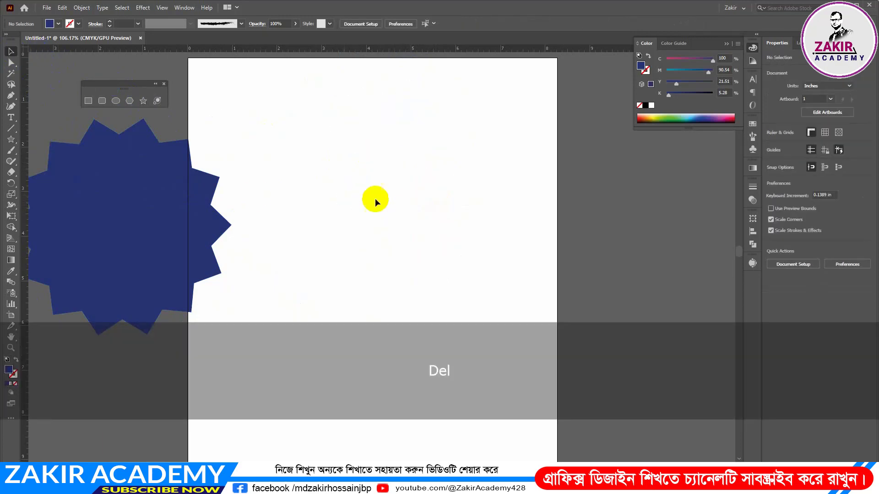
Draw a larger star with long, narrow points about 4.11 in by 4.13 in and delete it
{"action": "left_click", "coordinate": [143, 102]}
{"action": "left_click_drag", "start_coordinate": [382, 165], "coordinate": [408, 200]}
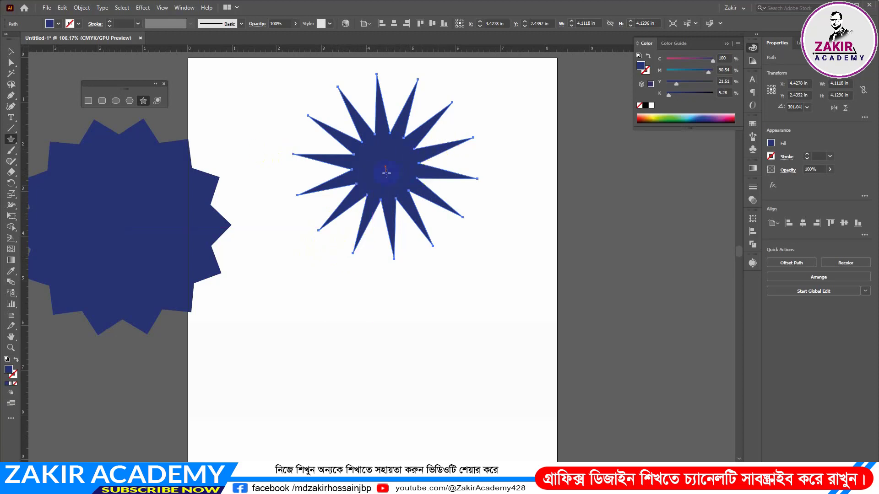
{"action": "left_click", "coordinate": [14, 54]}
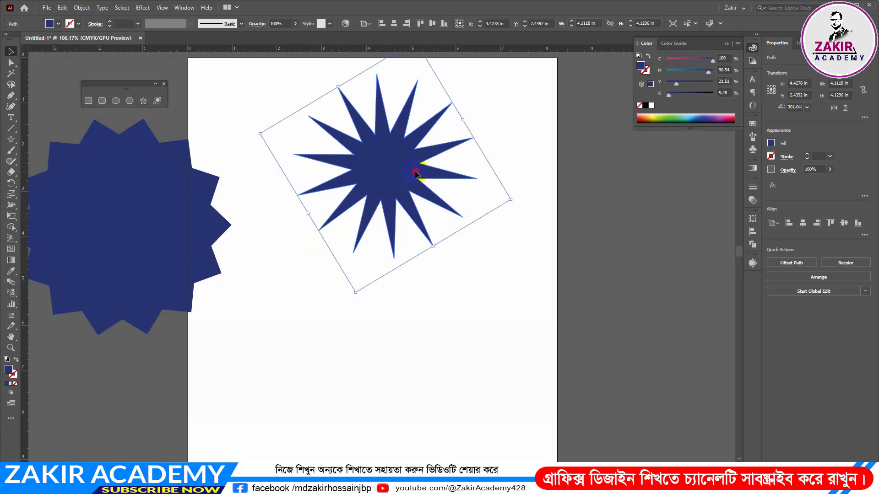
{"action": "key", "text": "Delete"}
Draw a star about 3.48 in by 3.82 in, reducing it to six points and adjusting its inner radius to keep the points shallow
{"action": "left_click", "coordinate": [143, 101]}
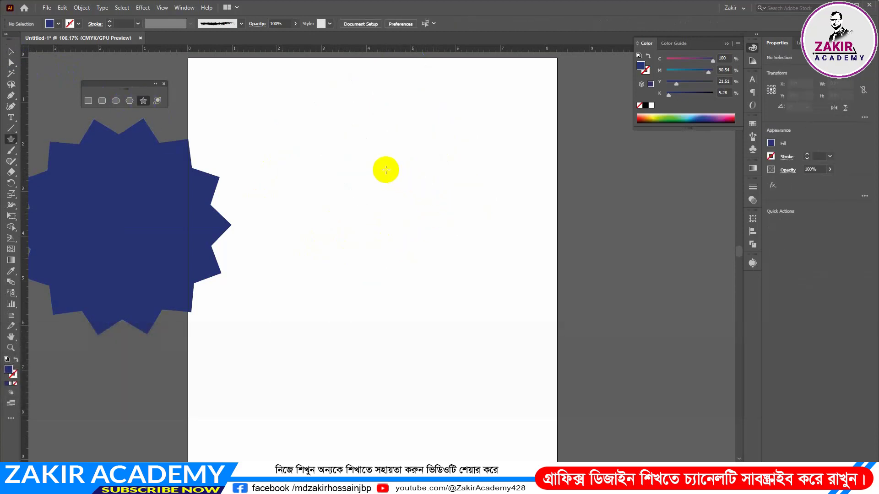
{"action": "left_click_drag", "start_coordinate": [386, 169], "coordinate": [419, 216]}
{"action": "key", "text": "Up"}
{"action": "key", "text": "Up"}
{"action": "key", "text": "Up"}
{"action": "key", "text": "Up"}
{"action": "key", "text": "Up"}
{"action": "key", "text": "Down"}
{"action": "key", "text": "Down"}
{"action": "key", "text": "Down"}
{"action": "key", "text": "Down"}
{"action": "key", "text": "Down"}
{"action": "key", "text": "Down"}
{"action": "key", "text": "Down"}
{"action": "key", "text": "Down"}
{"action": "key", "text": "Down"}
{"action": "key", "text": "Down"}
{"action": "key", "text": "Down"}
{"action": "key", "text": "Down"}
{"action": "key", "text": "Down"}
{"action": "key", "text": "Down"}
{"action": "key", "text": "Down"}
{"action": "key", "text": "Down"}
{"action": "key", "text": "Up"}
{"action": "key", "text": "Up"}
{"action": "key", "text": "Up"}
{"action": "key", "text": "ctrl"}
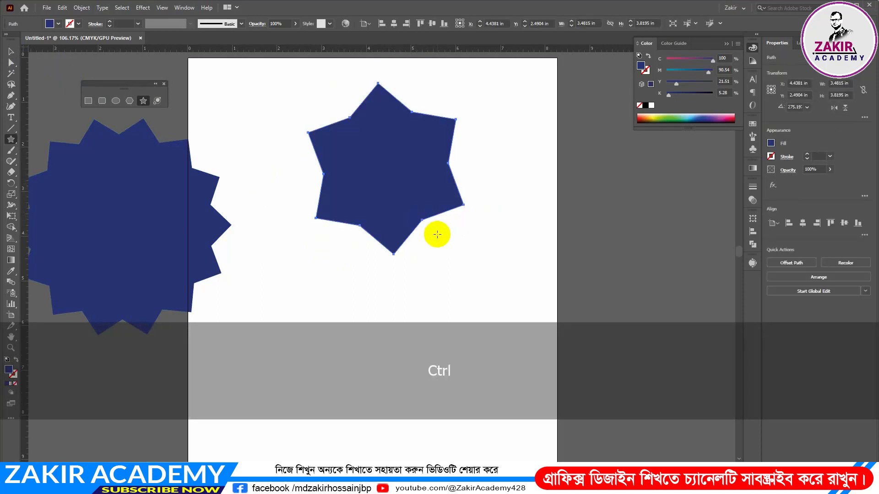
Move the six-point star slightly down and round all of its corners with the live corner control
{"action": "left_click", "coordinate": [11, 51]}
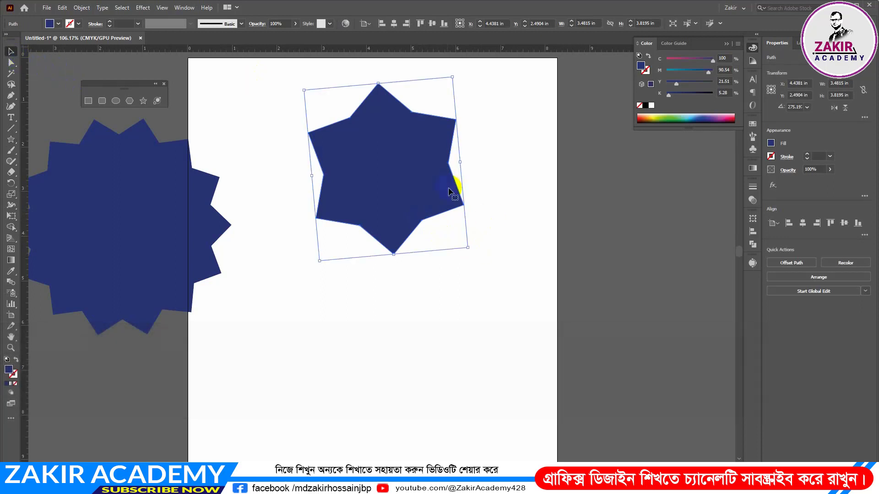
{"action": "left_click", "coordinate": [11, 64]}
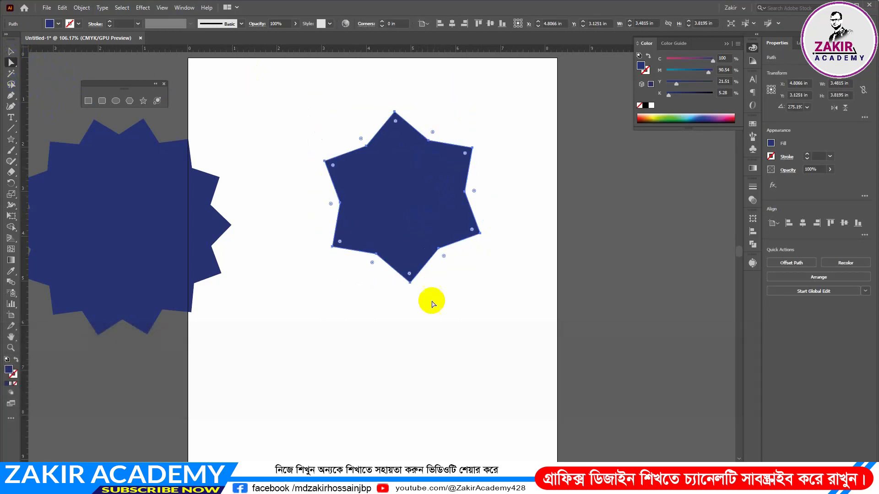
{"action": "left_click_drag", "start_coordinate": [396, 122], "coordinate": [448, 181]}
Set the rounded star's fill to 0% cyan for a pink color and move it to the artboard's upper-right corner
{"action": "left_click", "coordinate": [11, 52]}
{"action": "left_click_drag", "start_coordinate": [712, 59], "coordinate": [625, 59]}
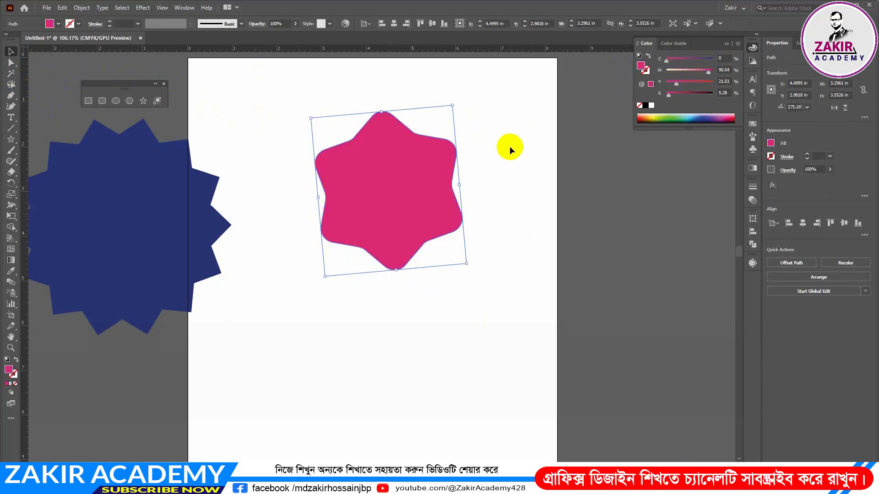
{"action": "left_click_drag", "start_coordinate": [405, 190], "coordinate": [430, 219]}
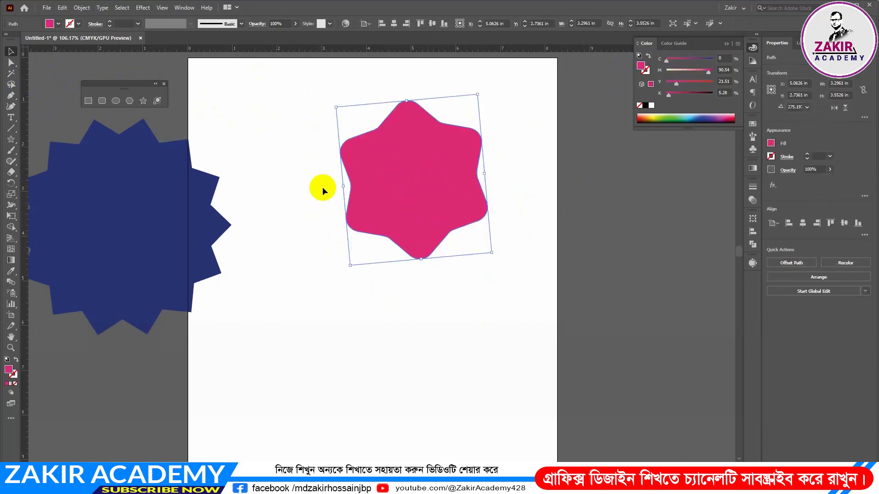
{"action": "left_click_drag", "start_coordinate": [415, 185], "coordinate": [461, 150]}
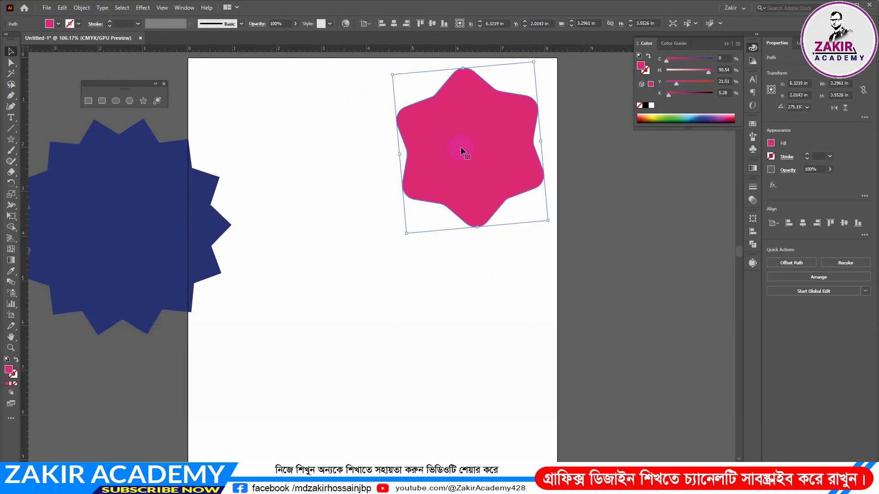